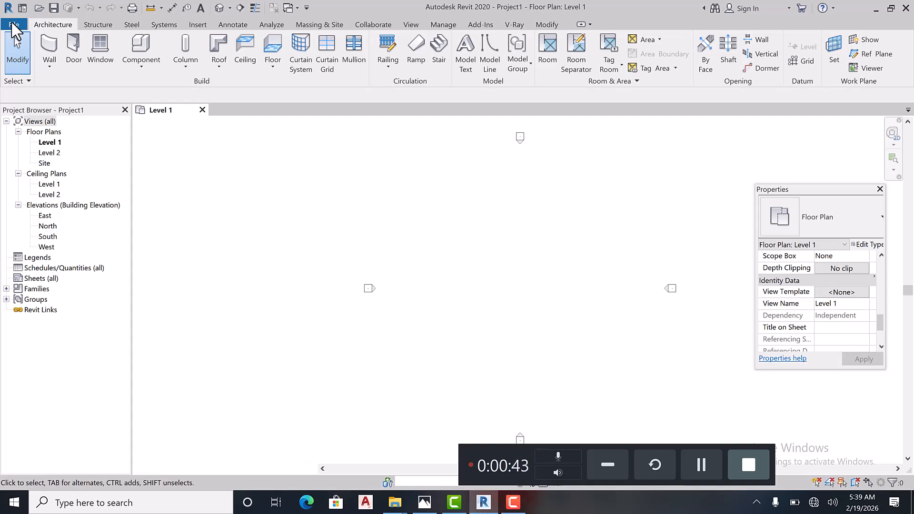
- Review the file commands and the available insert, annotation, view, project management, V-Ray and modification tools
click(12, 23)
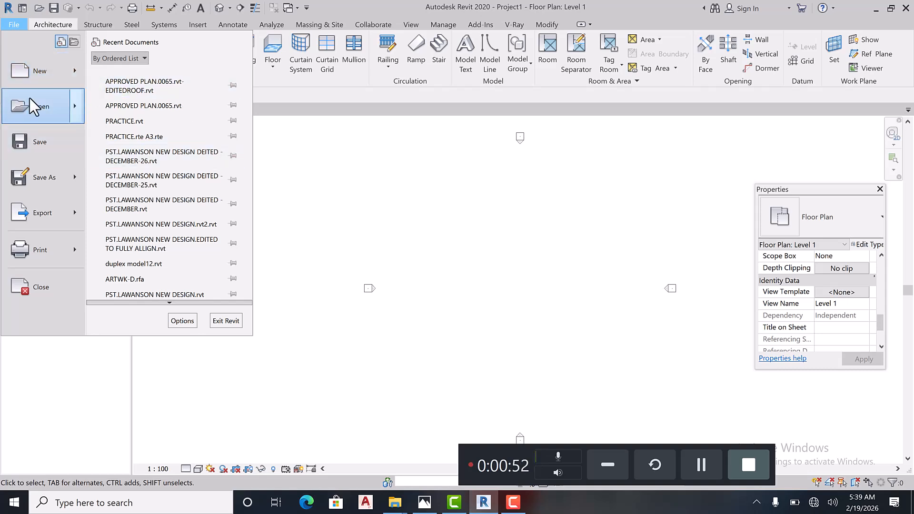
click(46, 24)
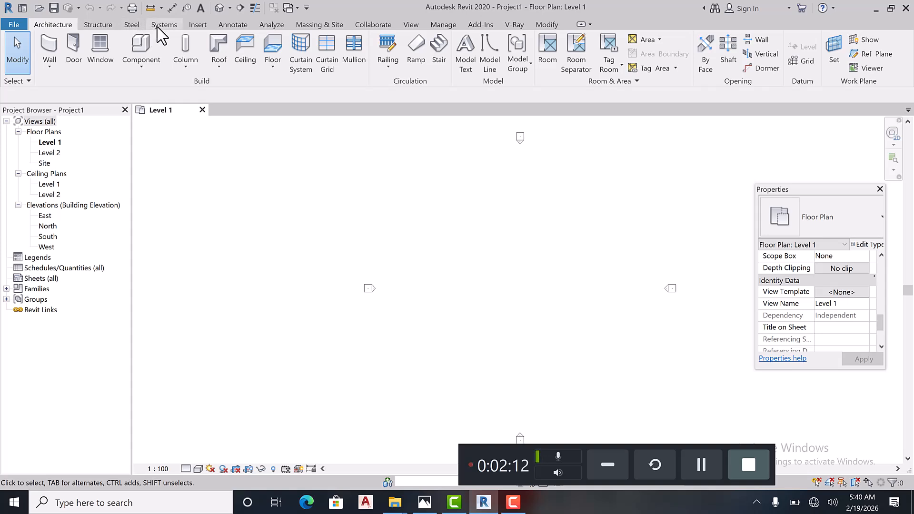
click(198, 26)
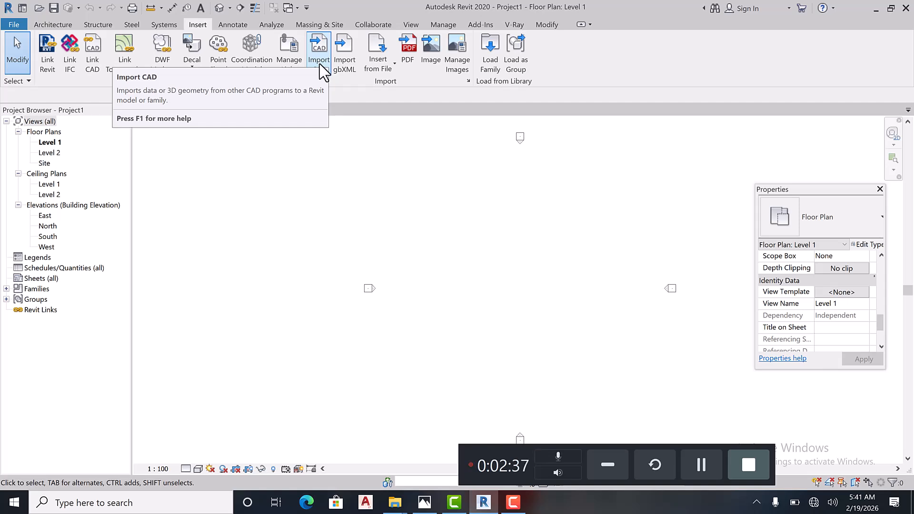
click(226, 25)
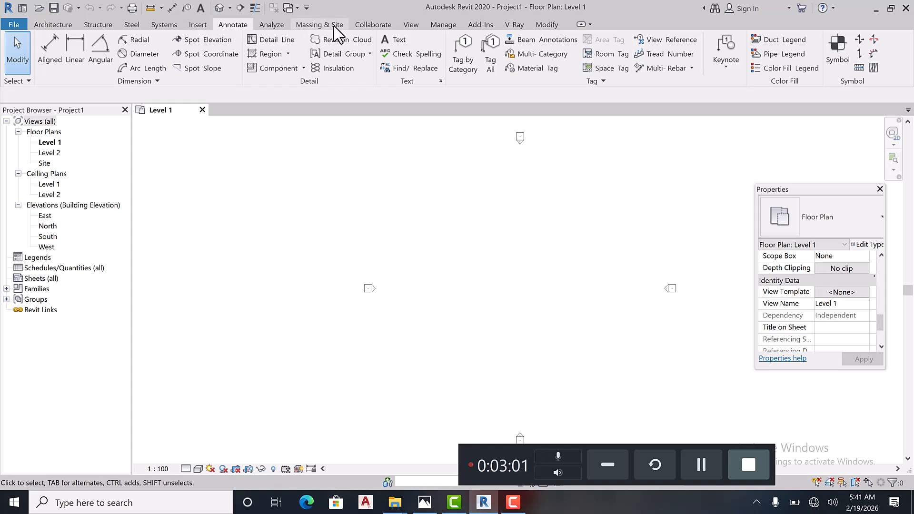
click(412, 24)
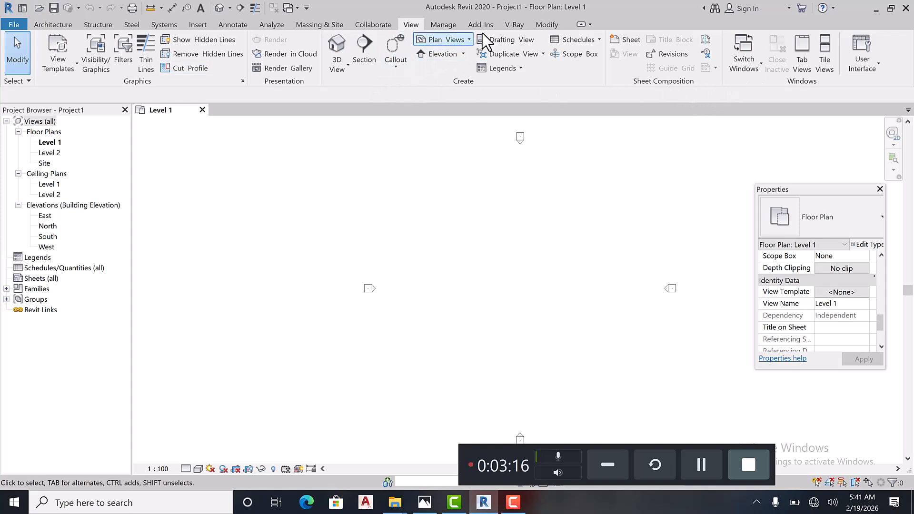
click(444, 25)
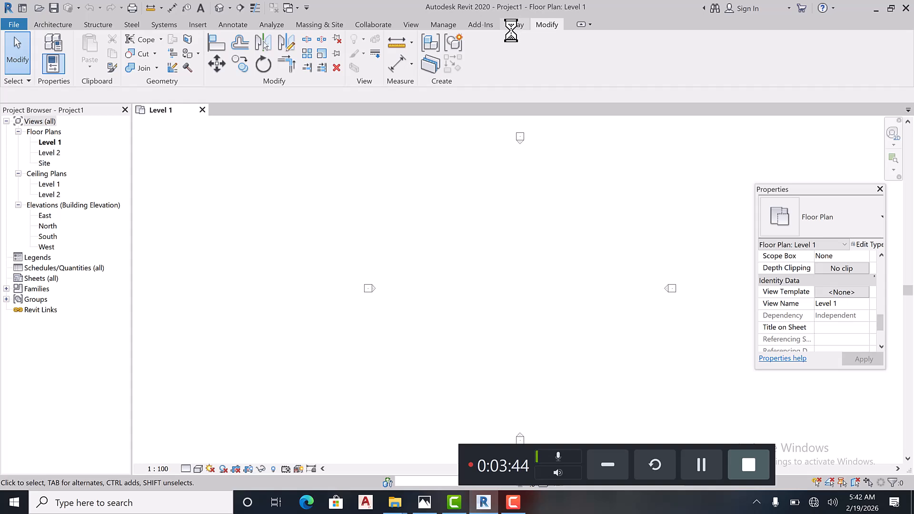
click(514, 25)
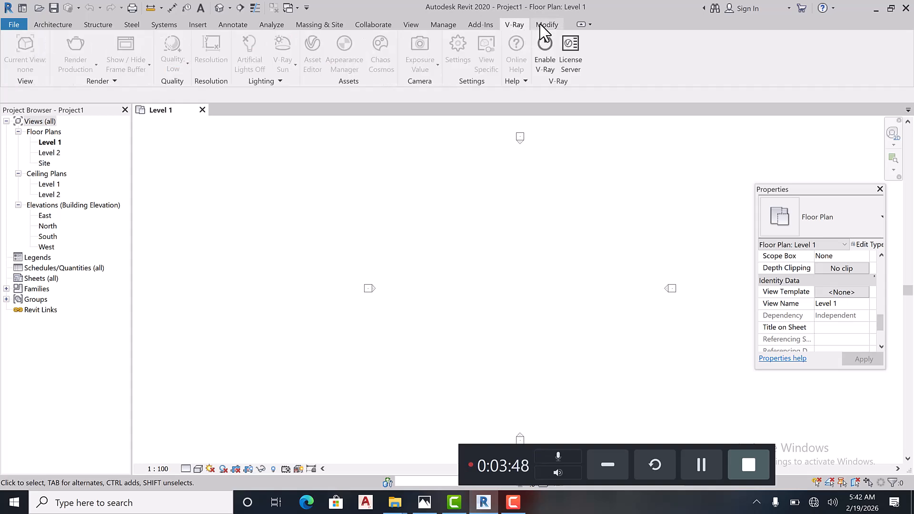
click(546, 25)
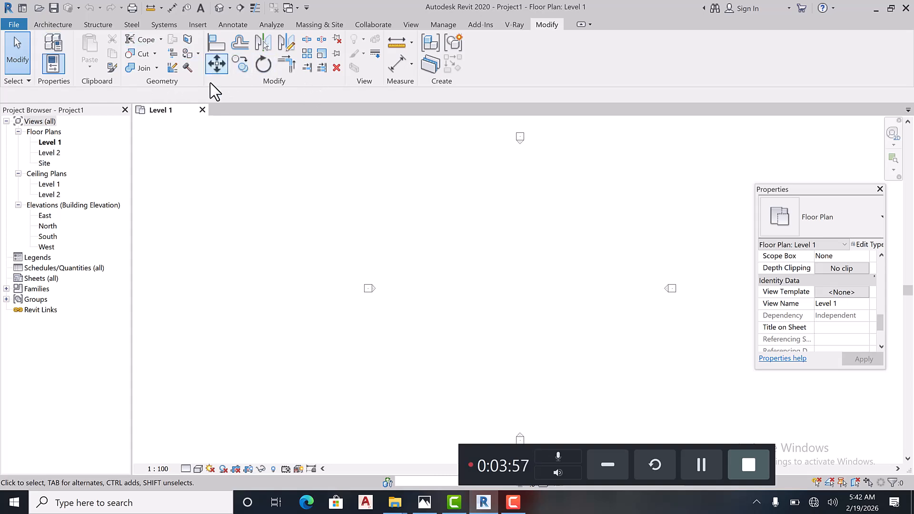
click(52, 25)
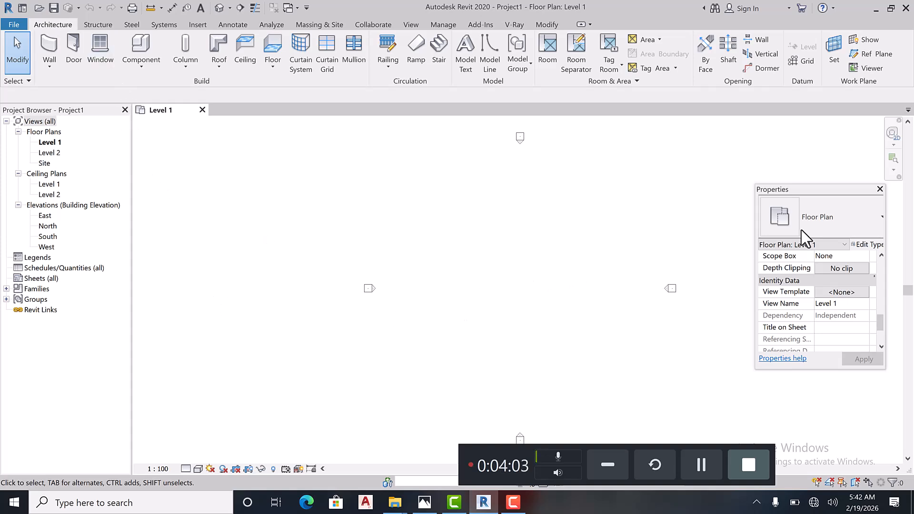
- Move the Properties palette clear of the navigation tools, and examine the zoom options and the steering wheel
drag(824, 192, 905, 122)
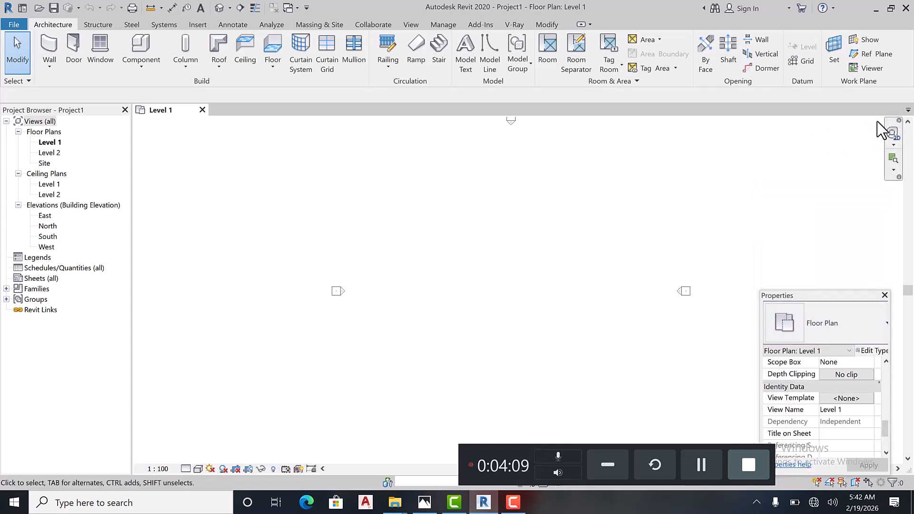
click(894, 170)
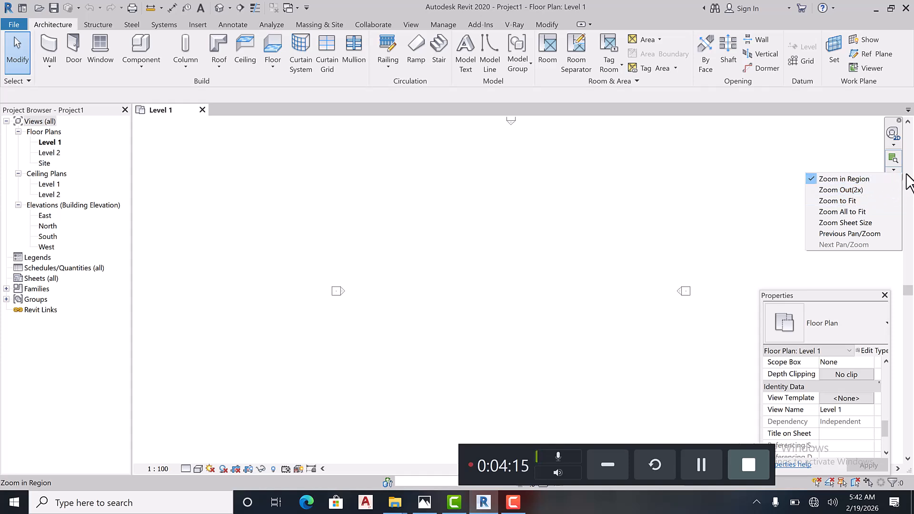
click(893, 138)
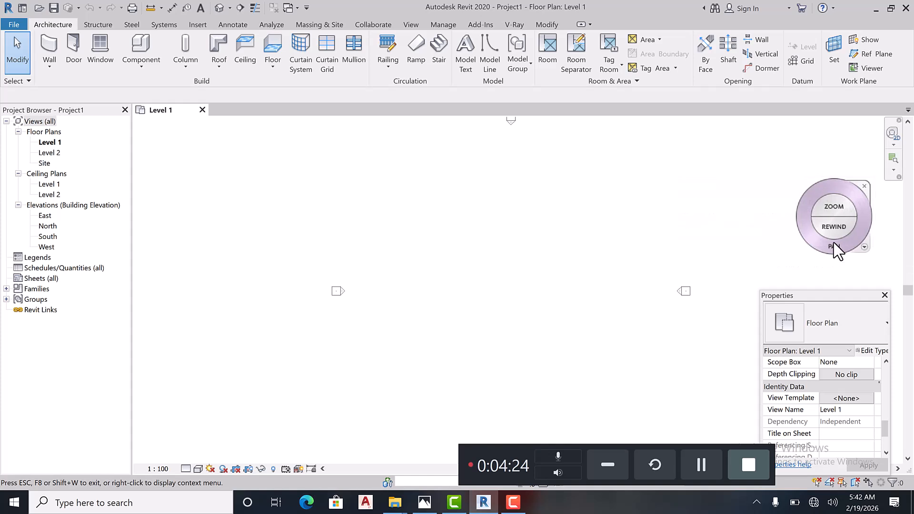
click(870, 182)
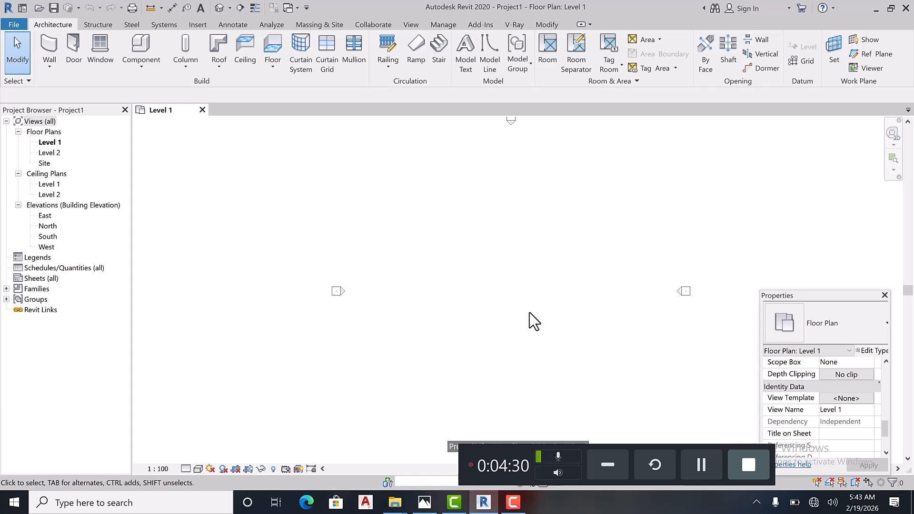
scroll(543, 329, down, 2)
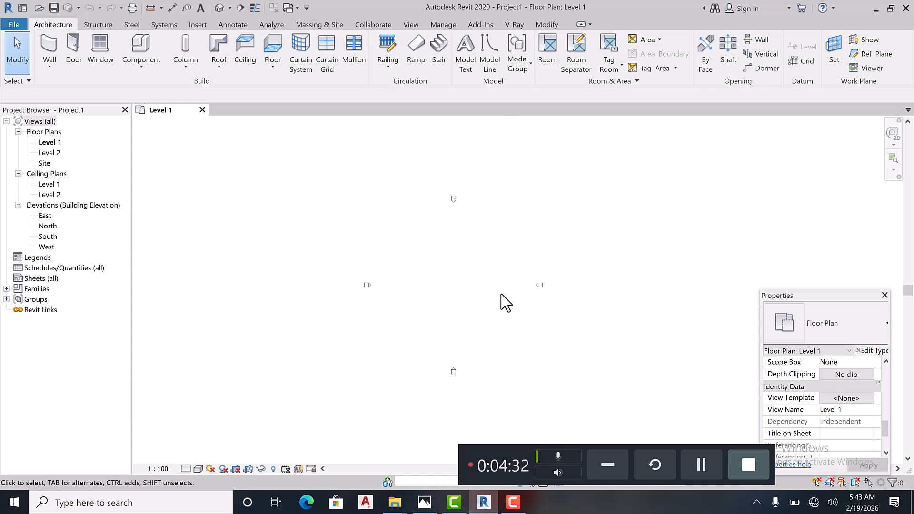
scroll(500, 300, up, 1)
scroll(305, 278, up, 2)
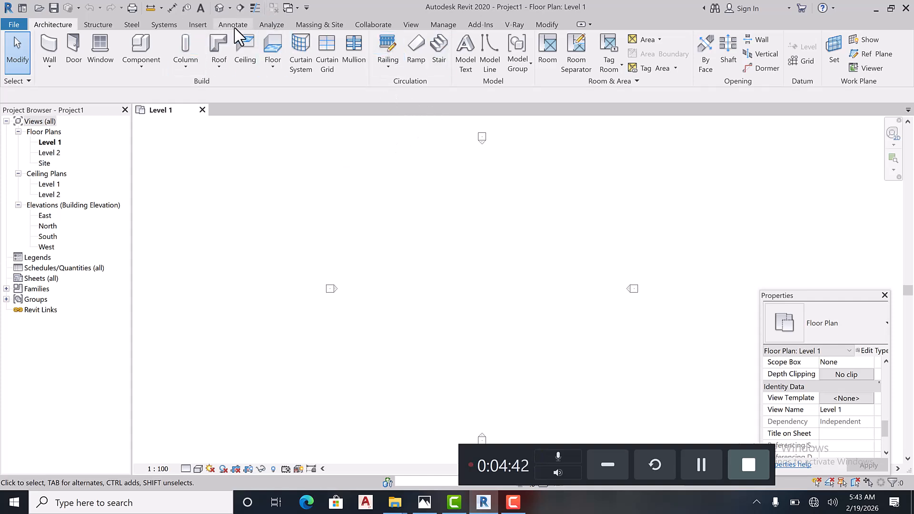
- Set the project's length units to millimeters with 0 decimal places
click(441, 27)
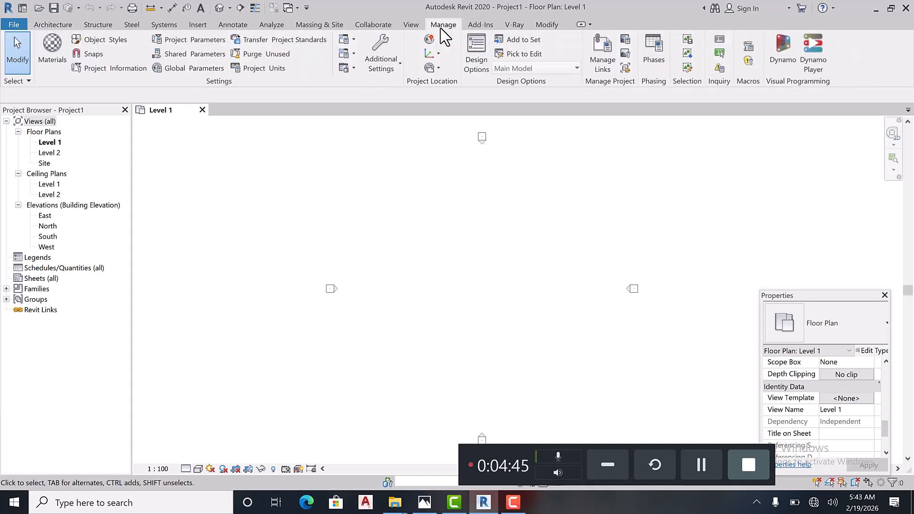
click(282, 71)
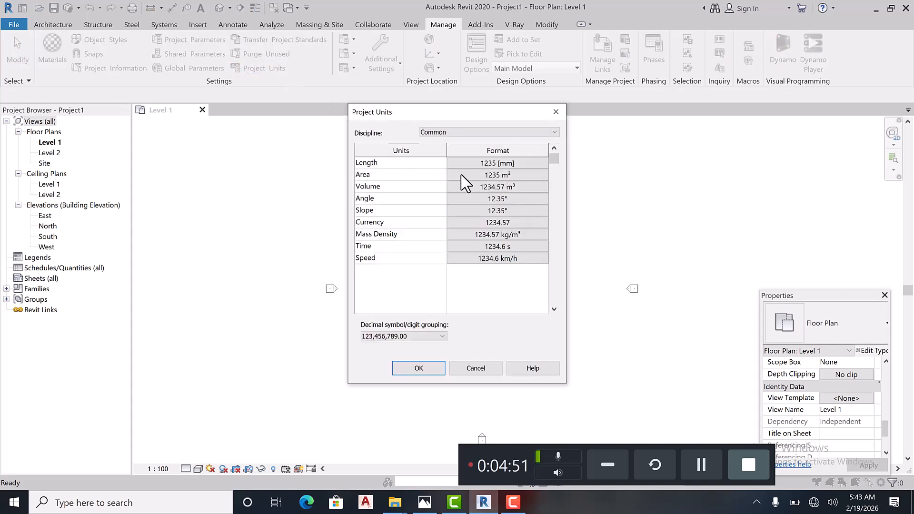
click(513, 166)
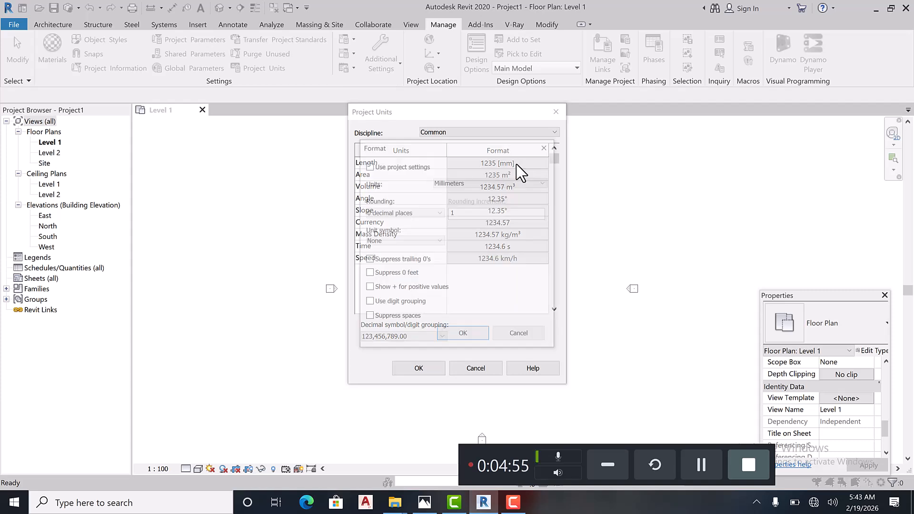
click(493, 181)
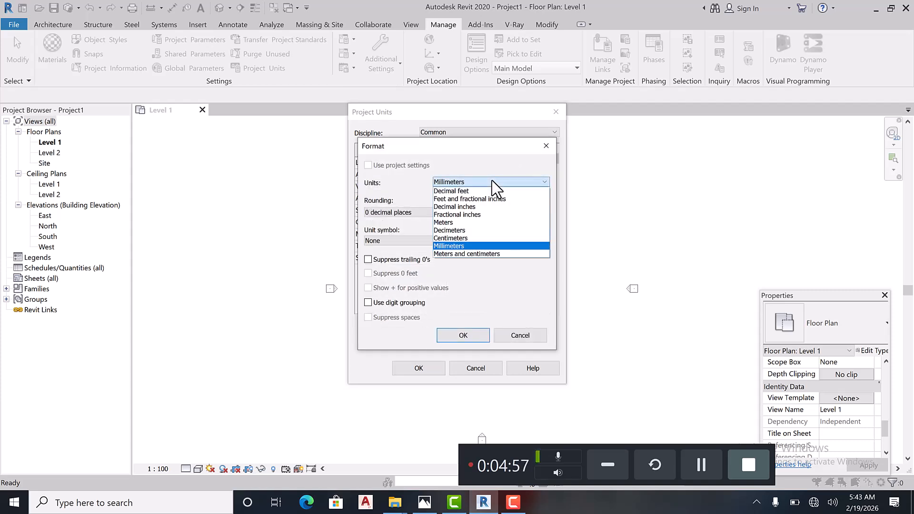
click(468, 339)
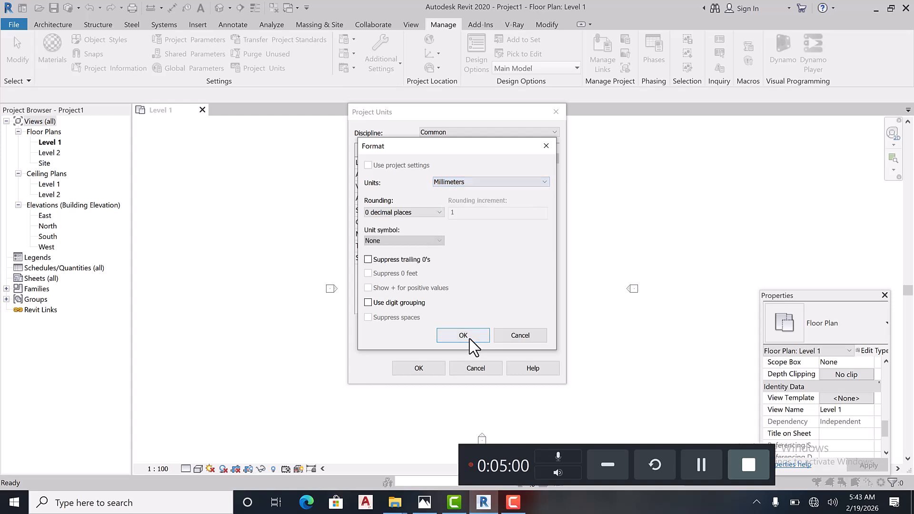
click(441, 212)
click(441, 213)
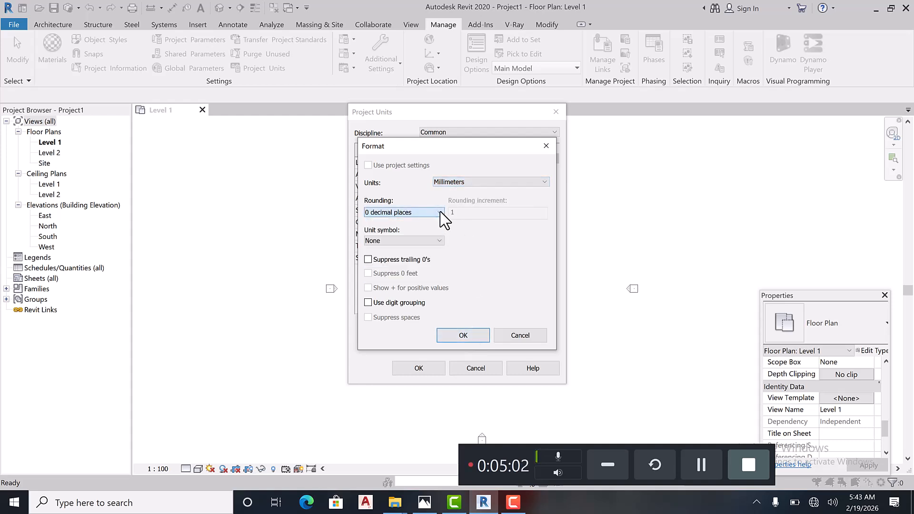
click(462, 336)
click(434, 369)
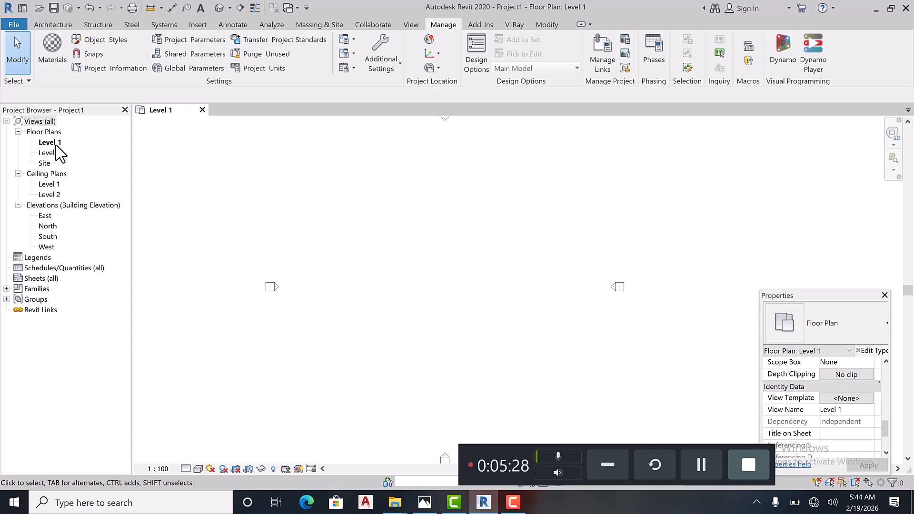
- Open the East building elevation and frame its level lines
click(44, 217)
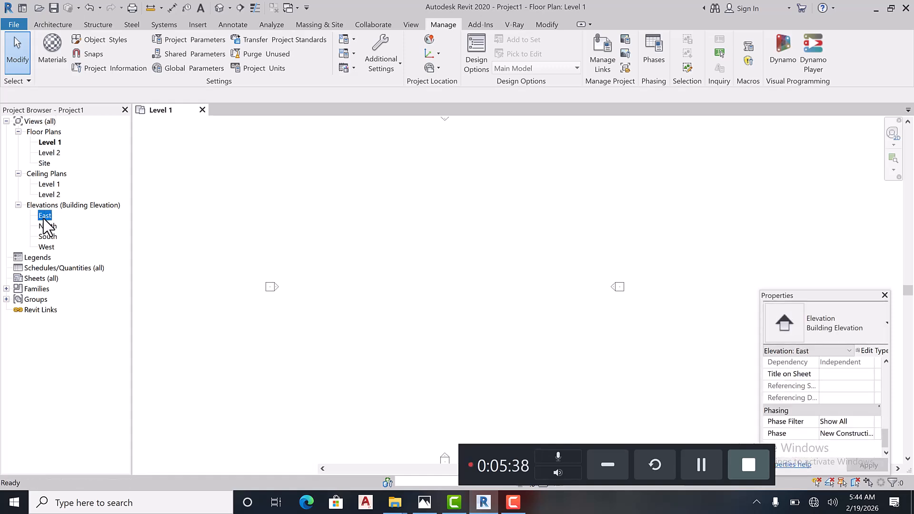
double_click(44, 217)
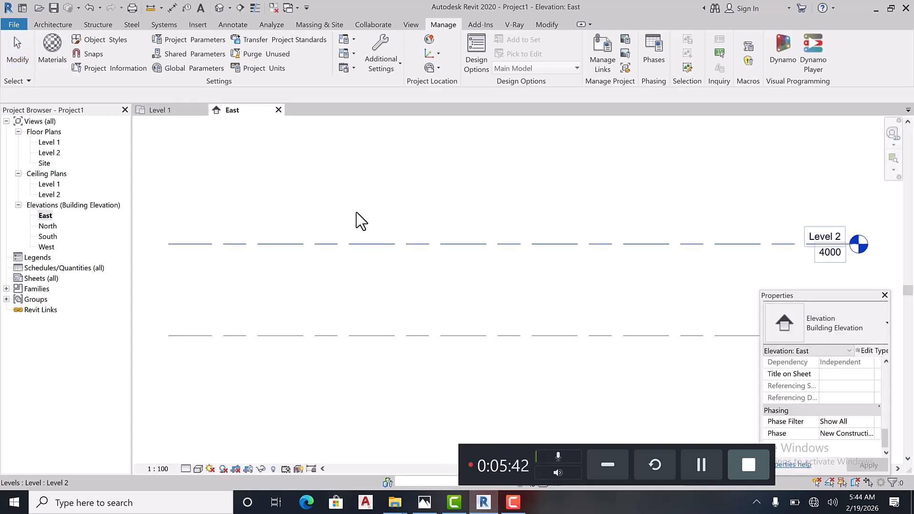
scroll(383, 250, down, 2)
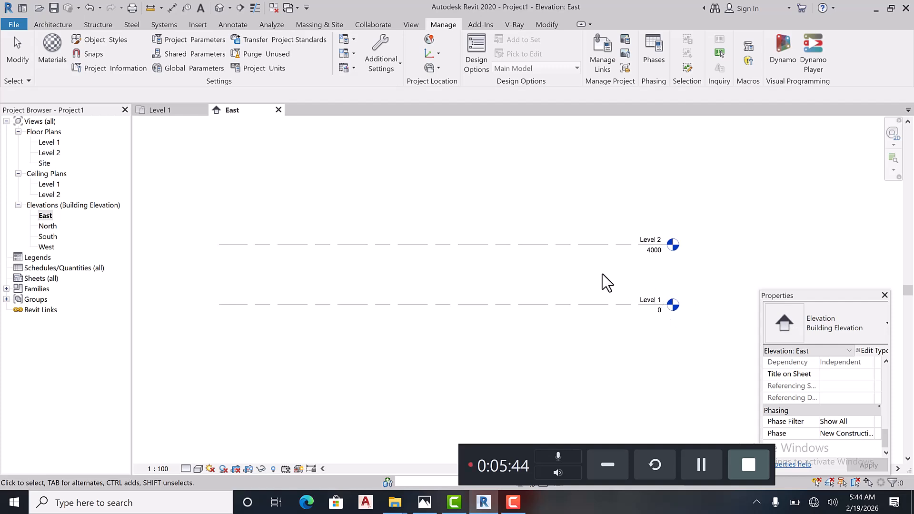
scroll(547, 257, down, 3)
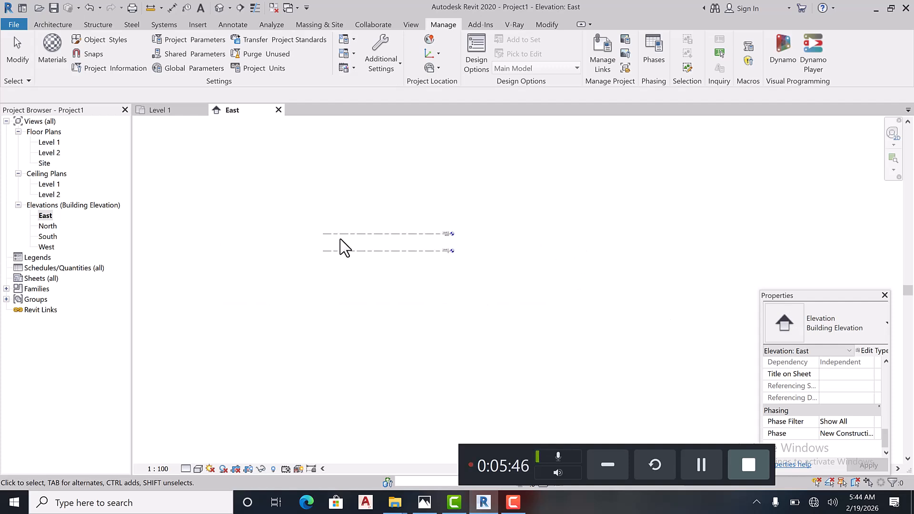
scroll(346, 248, up, 4)
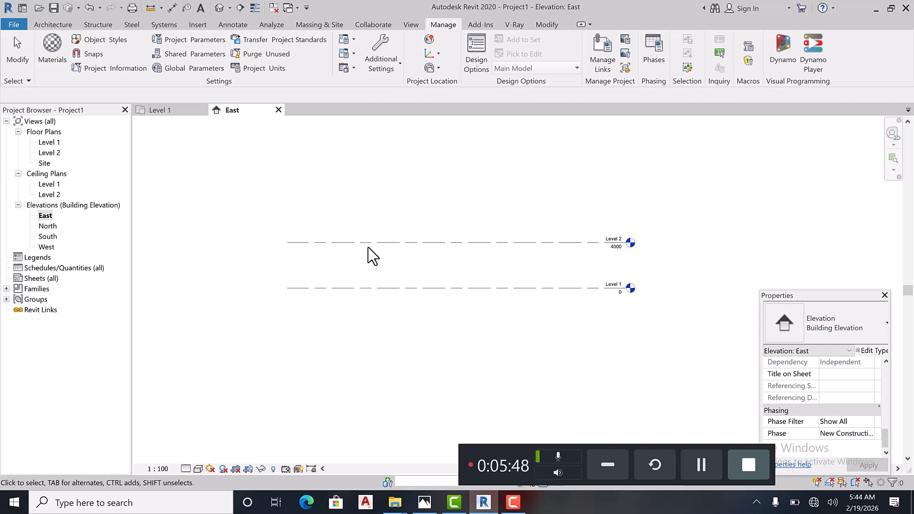
scroll(373, 256, up, 1)
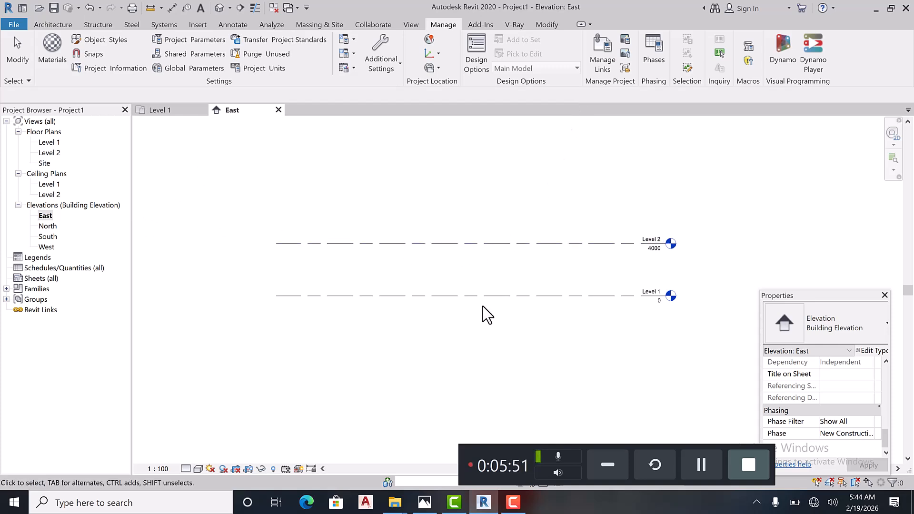
- Draw a new level about 3600 mm above Level 2, aligned with both ends of the existing levels
click(49, 27)
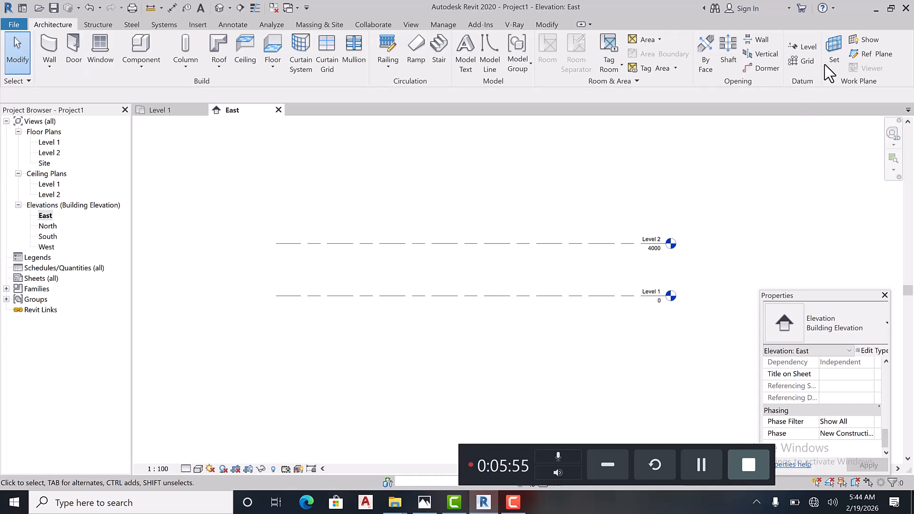
click(805, 47)
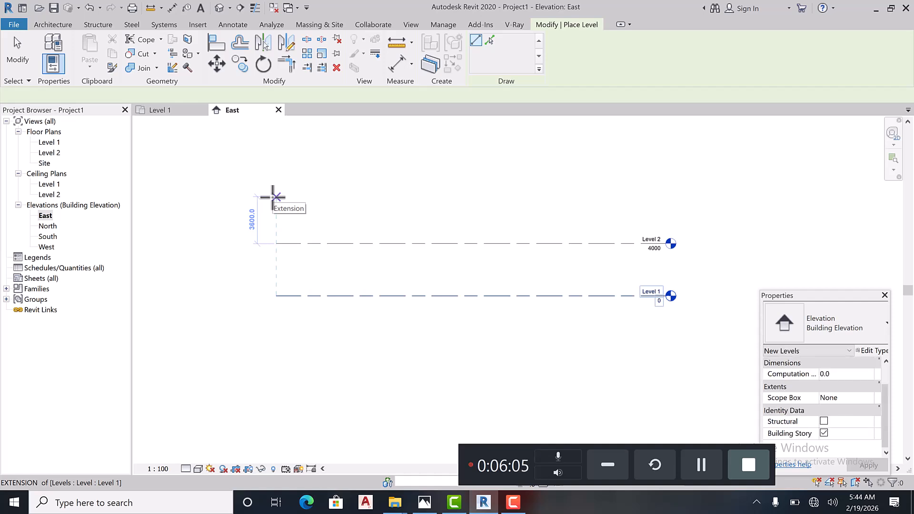
click(275, 196)
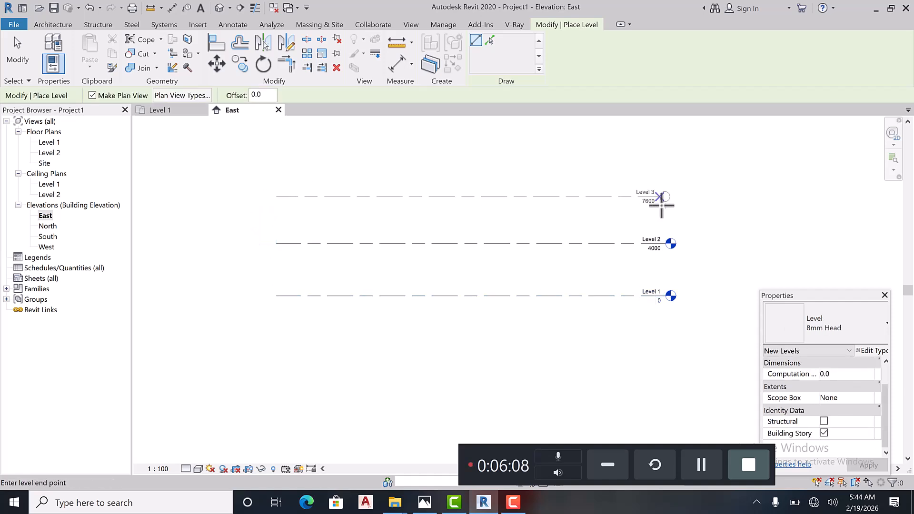
click(663, 205)
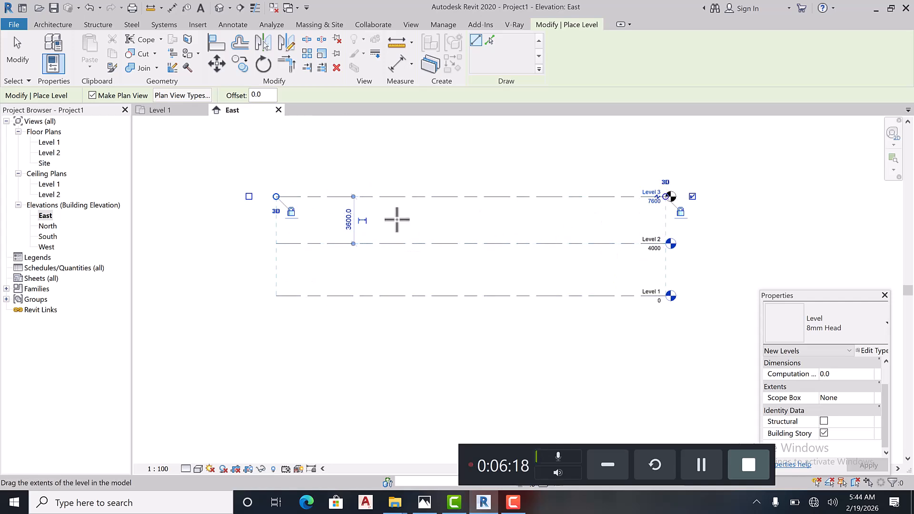
- Draw another level about 3400 mm above Level 3, aligned with the ends of the levels below, and finish placing levels
click(276, 152)
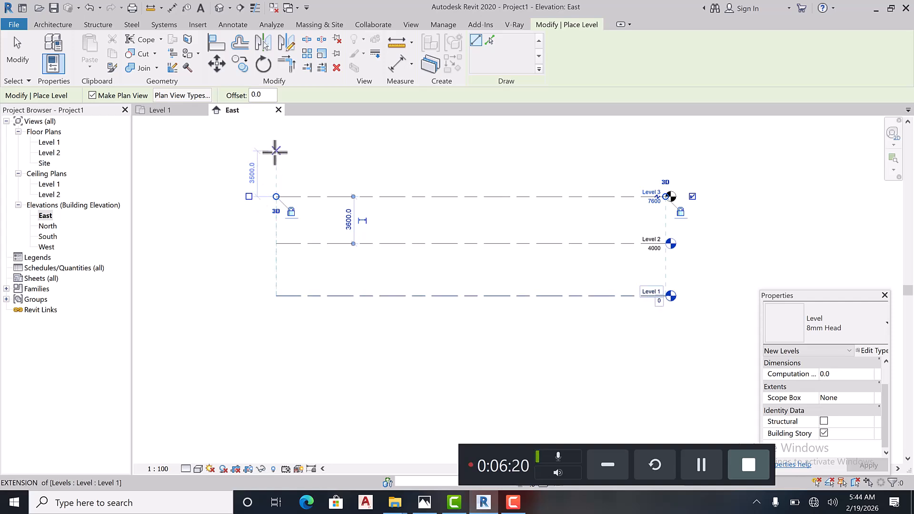
click(667, 152)
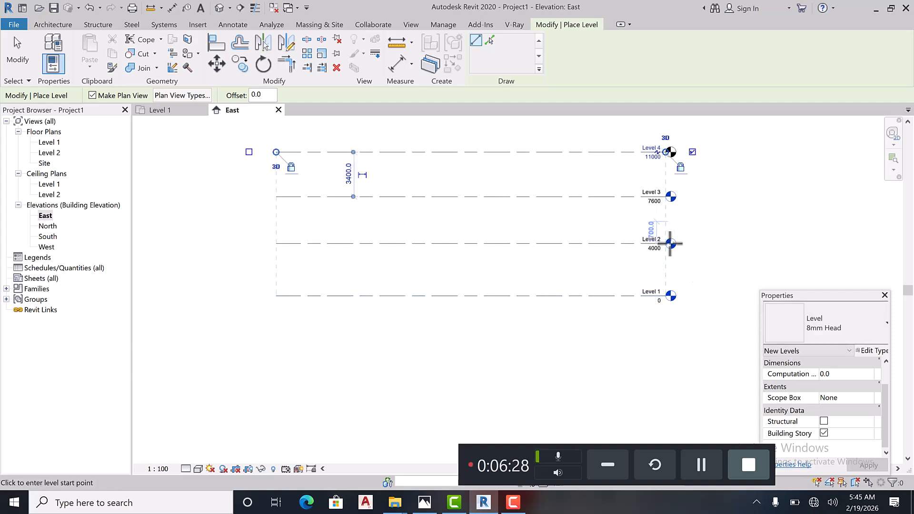
key(Escape)
key(Escape)
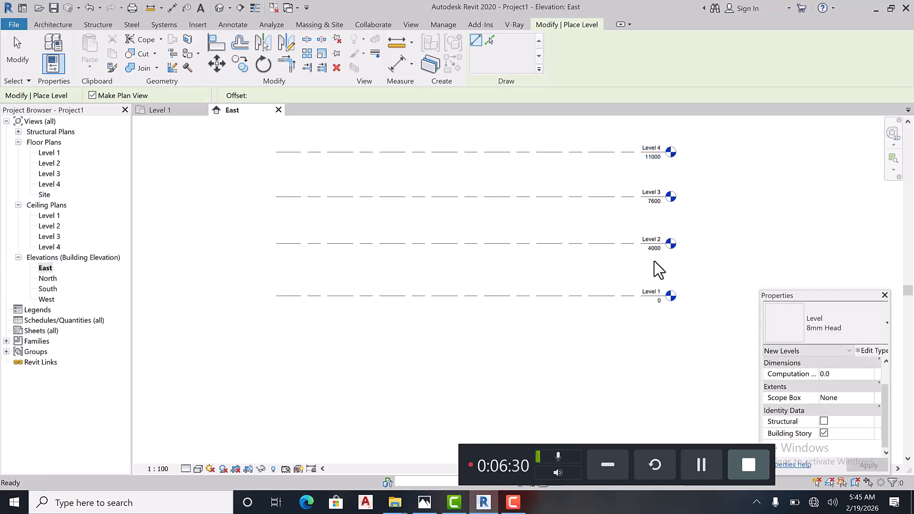
- Set the elevation of Level 2 to 3150 mm
scroll(656, 299, up, 1)
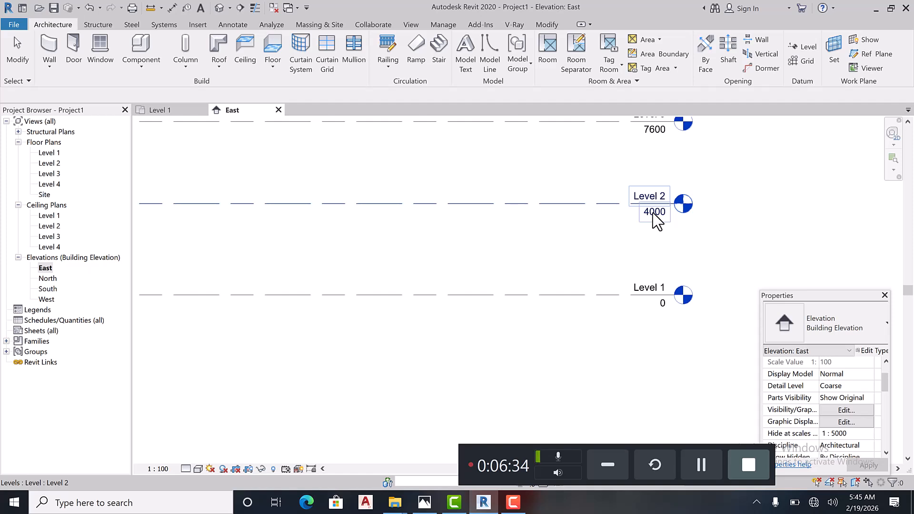
click(653, 213)
click(653, 213)
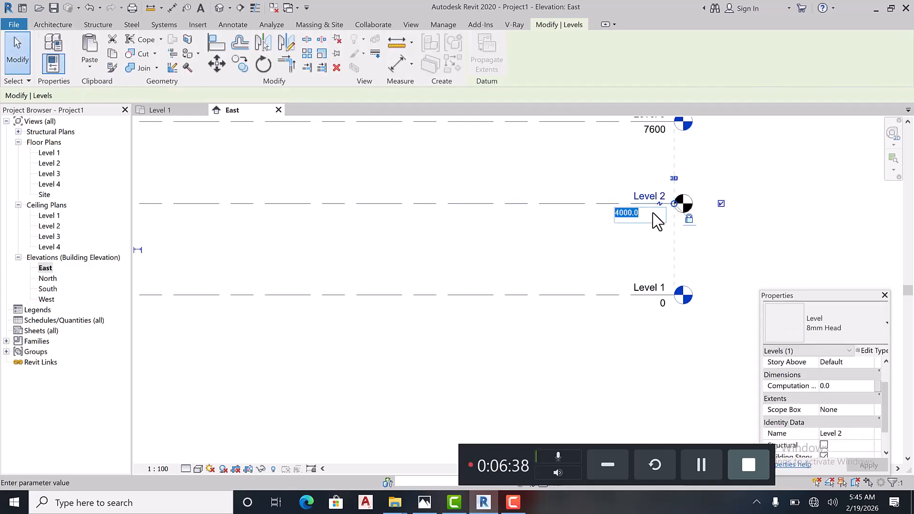
text(3150)
key(Return)
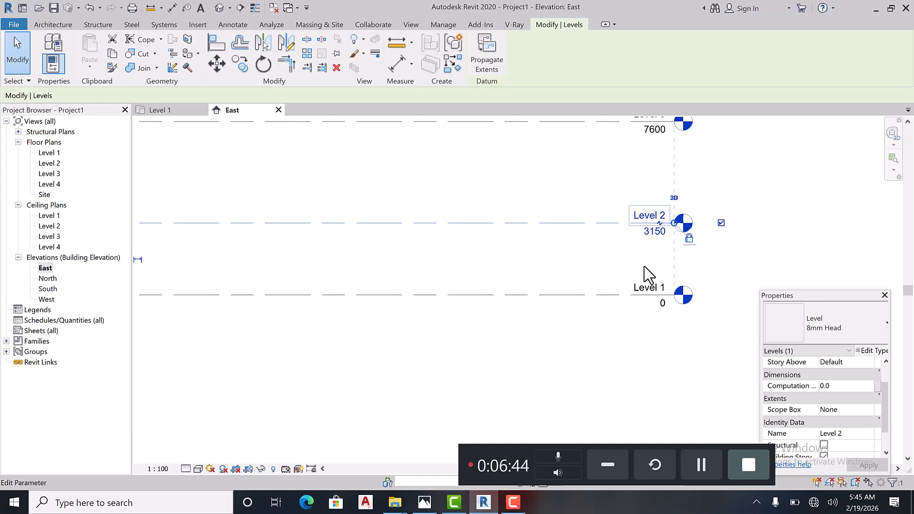
- Set the elevation of Level 3 to 6300 mm
scroll(645, 265, down, 1)
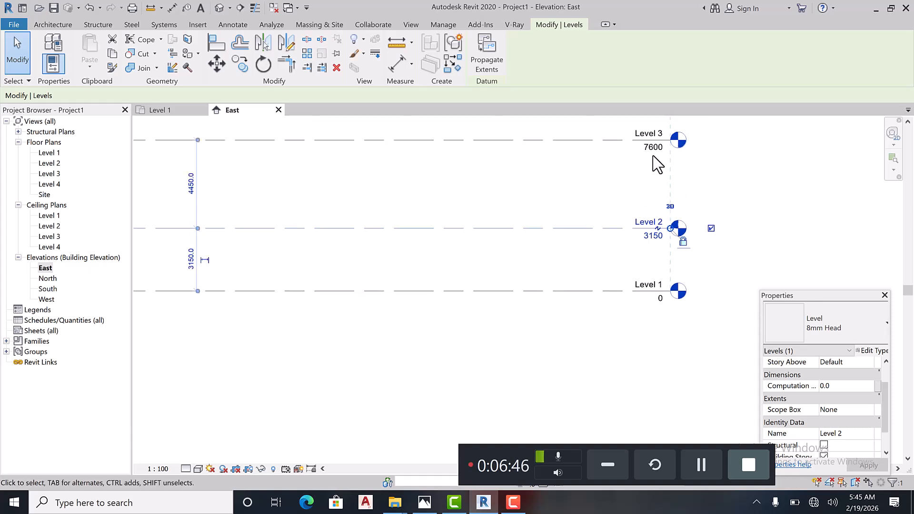
scroll(658, 164, down, 1)
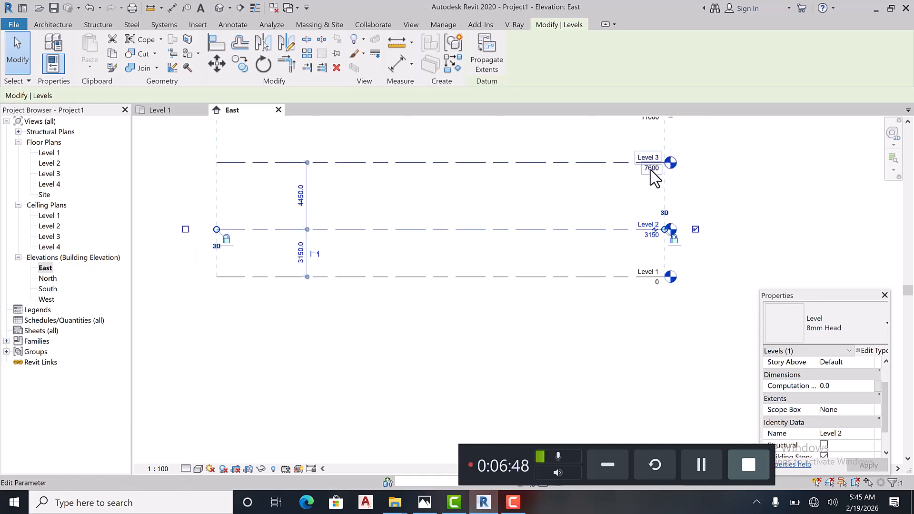
click(650, 170)
click(650, 169)
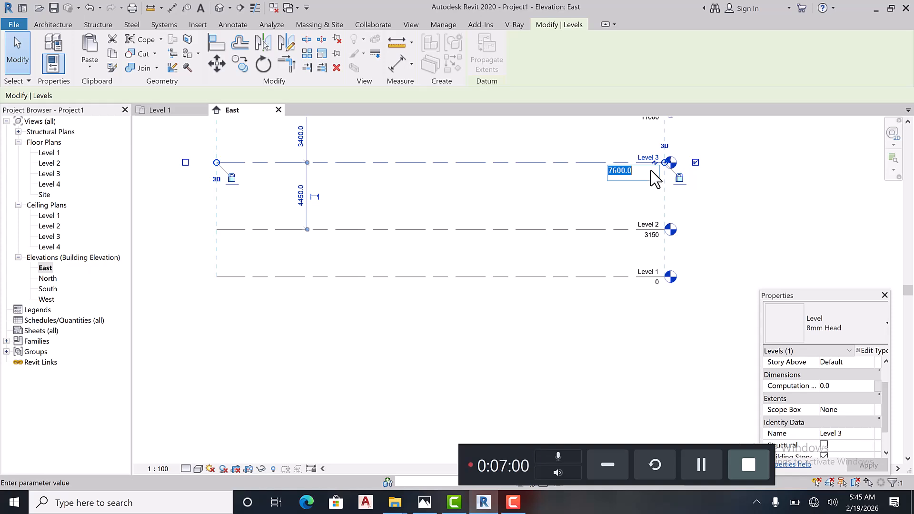
text(6300)
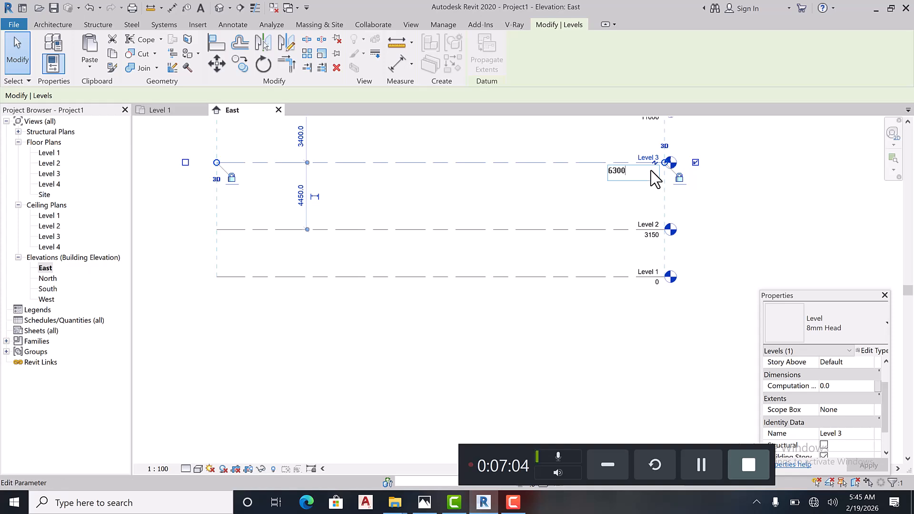
key(Return)
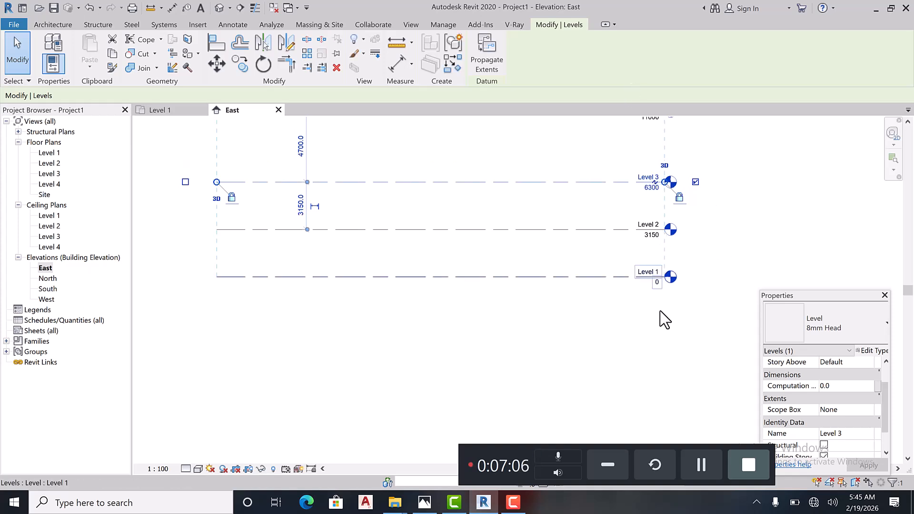
- Set the elevation of Level 4 to 9600 mm
scroll(664, 224, down, 2)
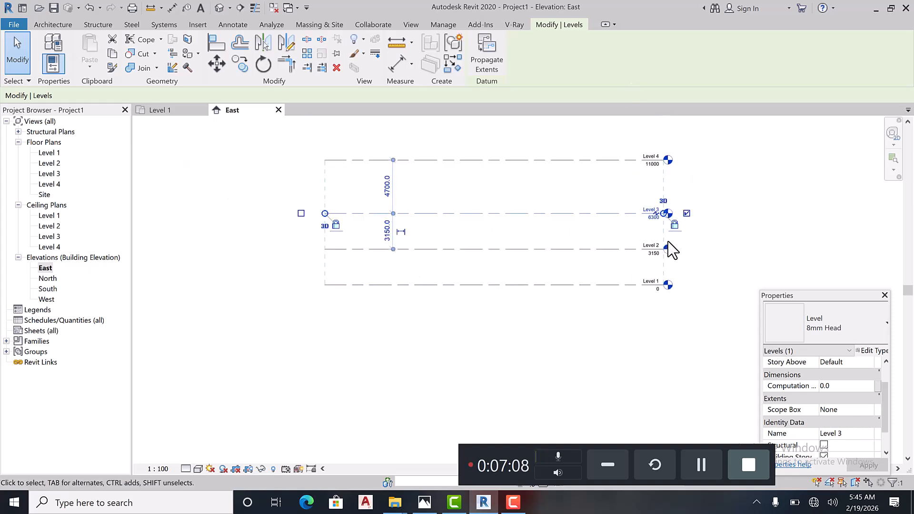
scroll(655, 157, down, 2)
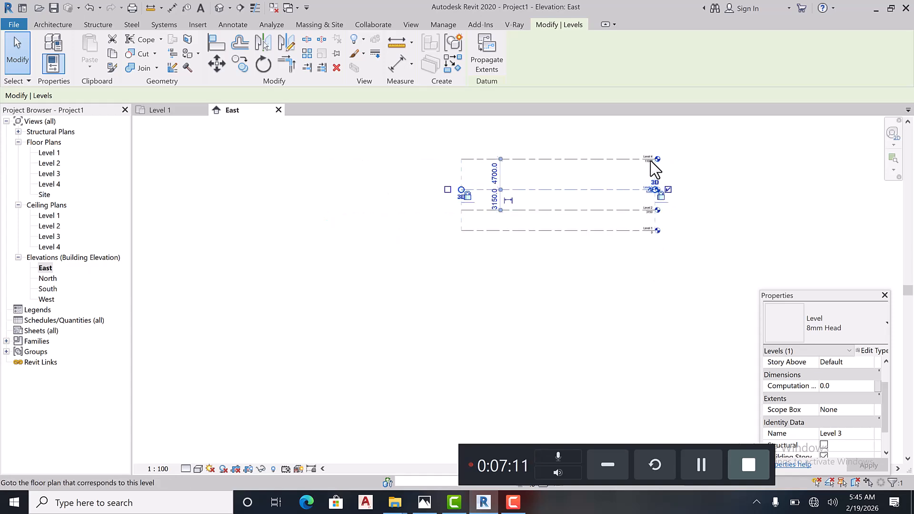
scroll(653, 165, up, 4)
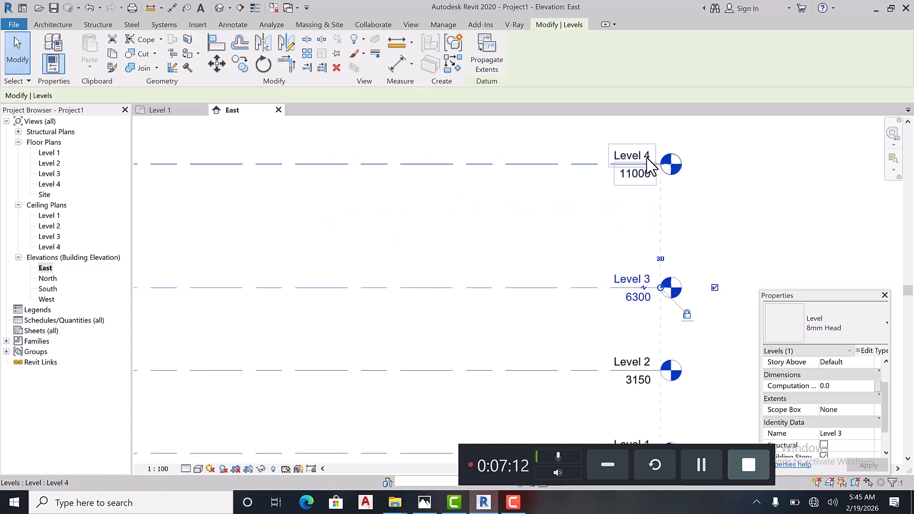
scroll(638, 177, up, 2)
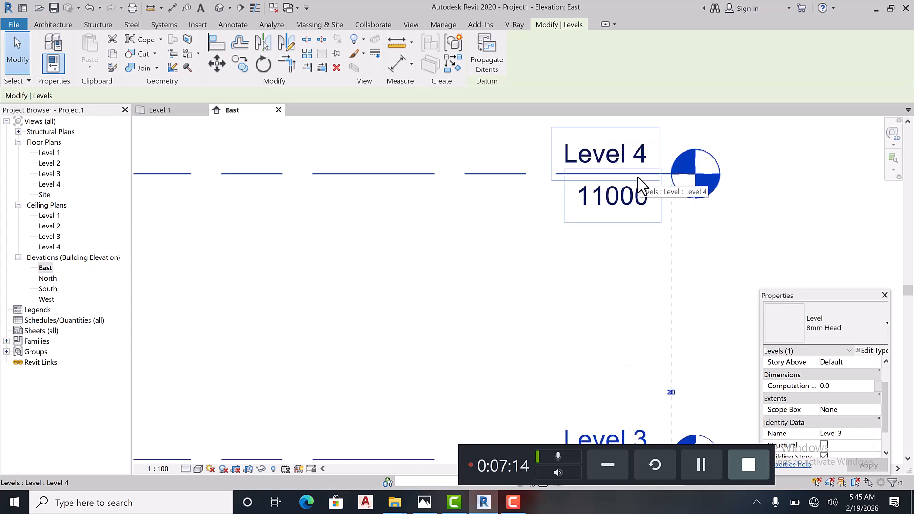
click(633, 206)
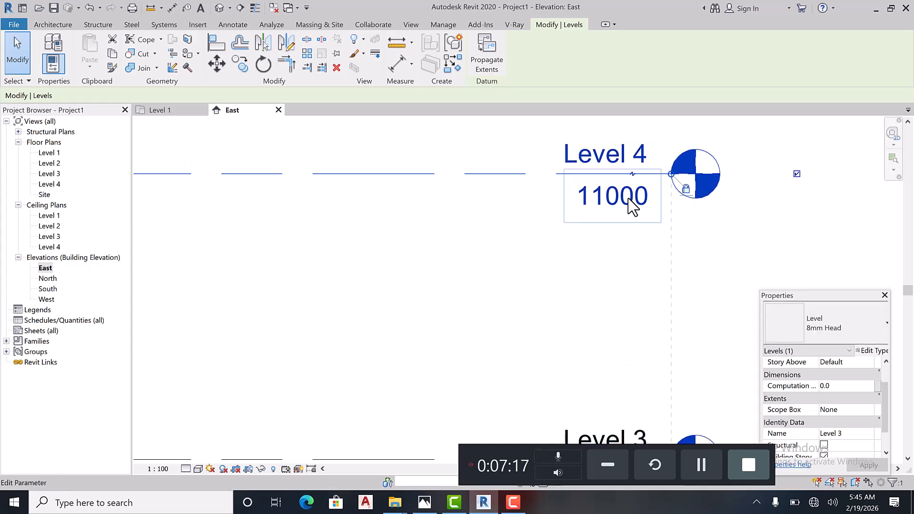
click(634, 206)
scroll(634, 205, down, 1)
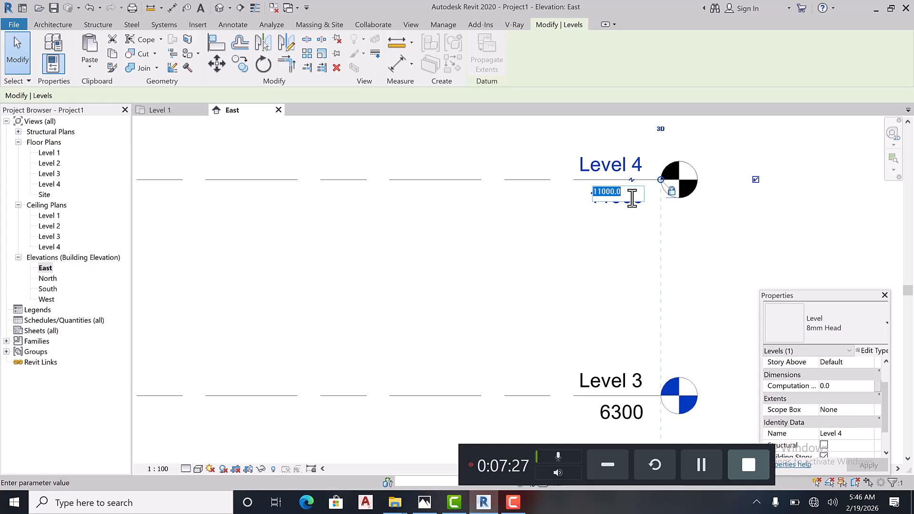
text(9600)
key(Return)
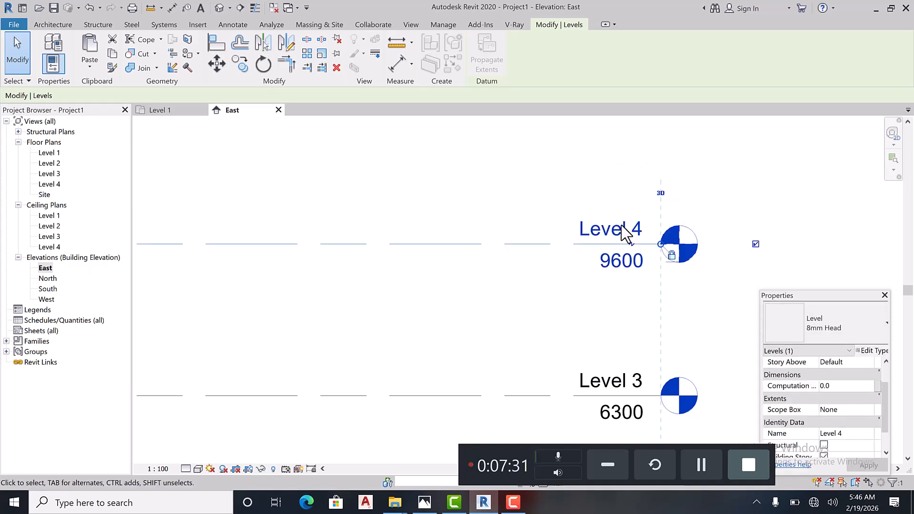
- Rename Level 1 as NGFL and rename its corresponding views to match
scroll(602, 204, down, 2)
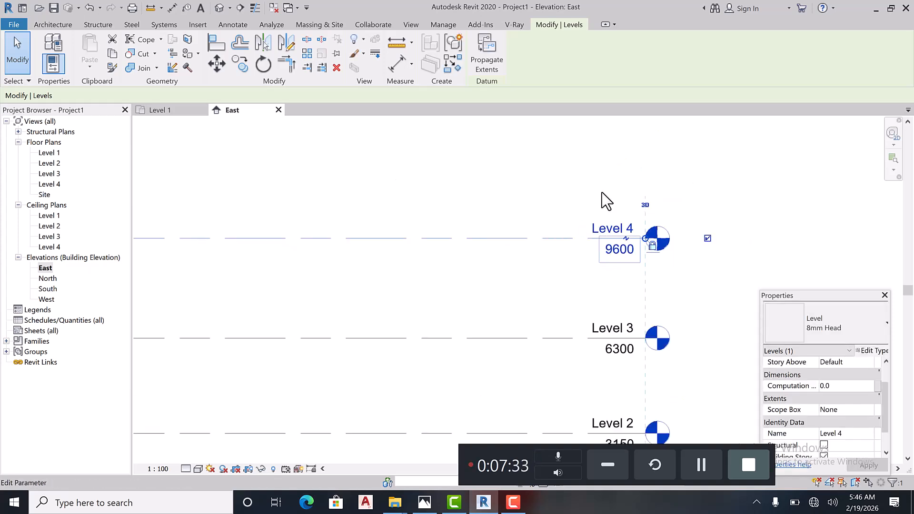
scroll(602, 214, down, 2)
scroll(595, 386, down, 2)
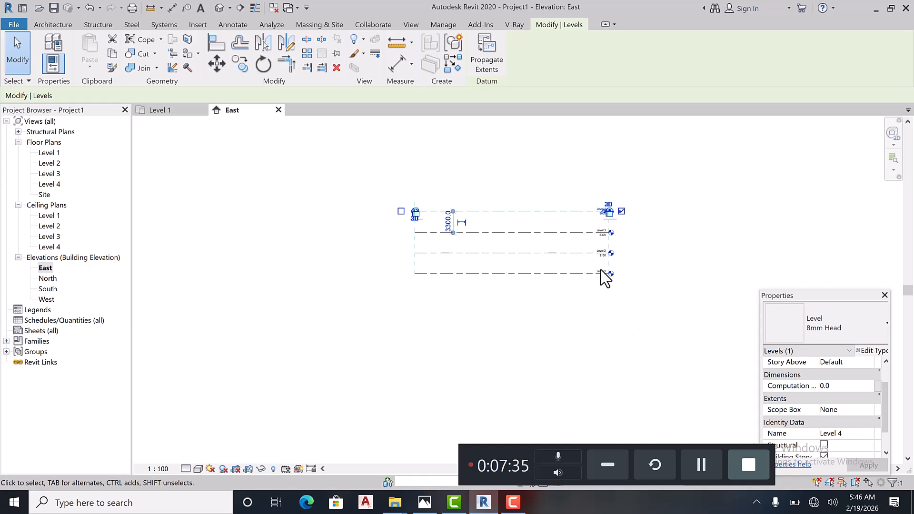
scroll(609, 278, up, 5)
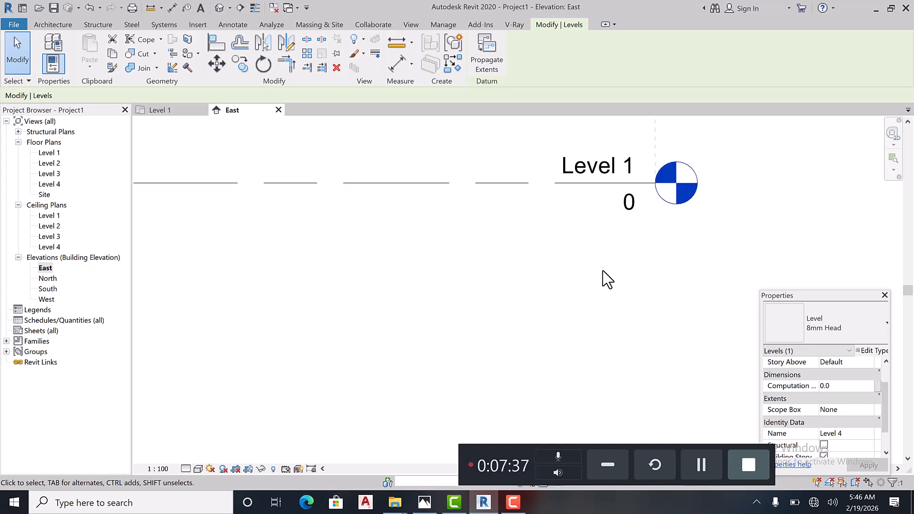
click(603, 171)
click(602, 167)
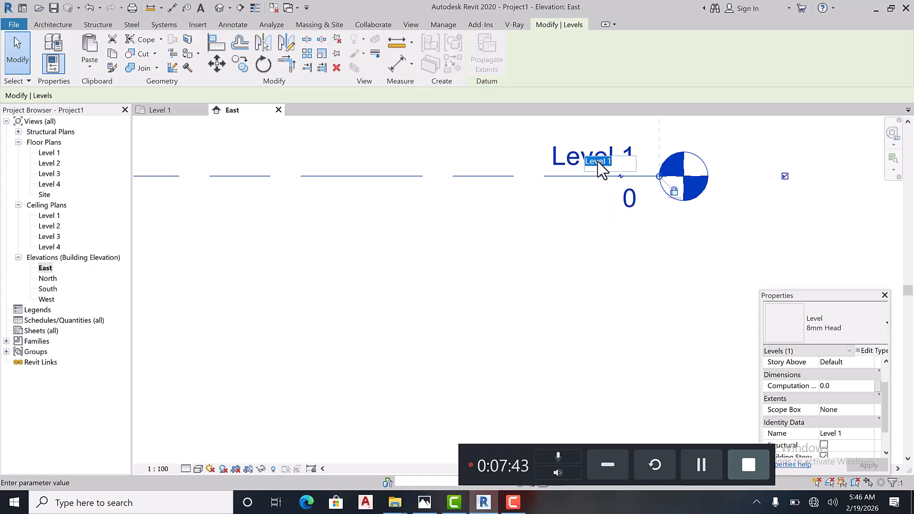
text(N)
key(BackSpace)
key(Return)
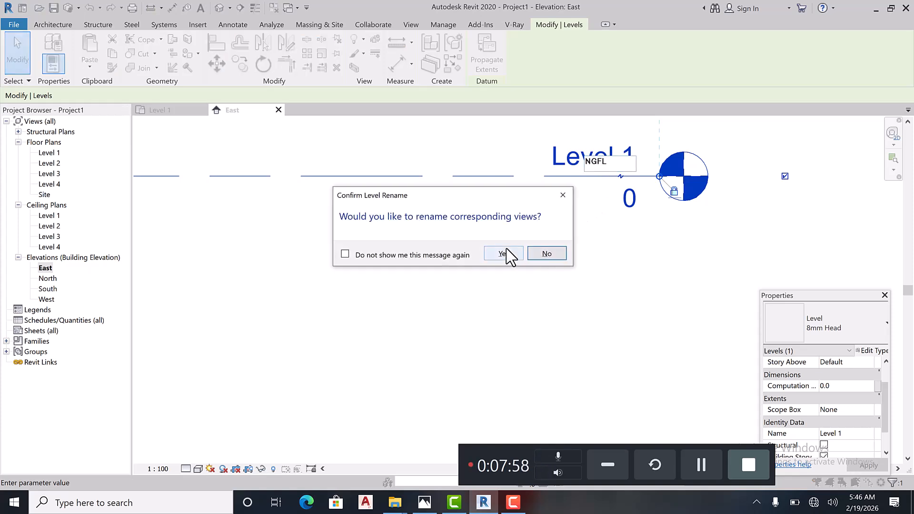
click(506, 253)
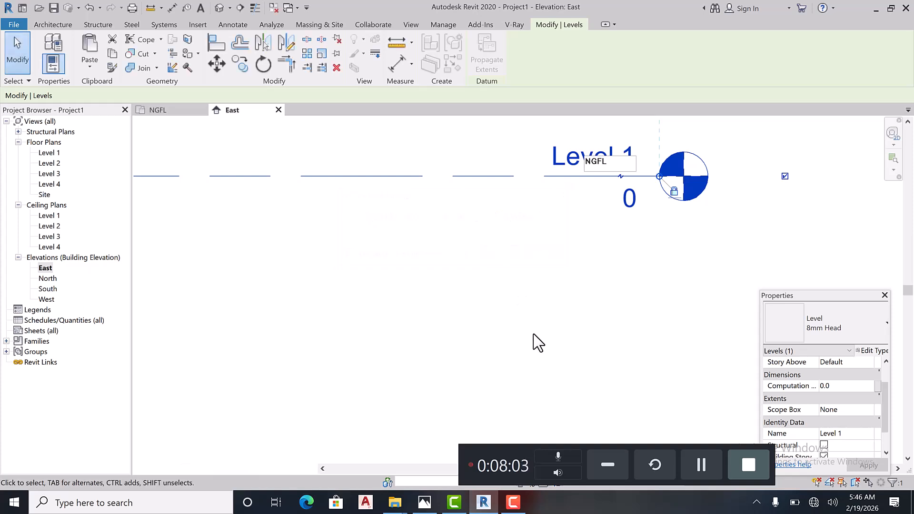
- Rename Level 2 as FIRST FLR and rename its corresponding views to match
scroll(537, 342, down, 2)
scroll(558, 161, down, 1)
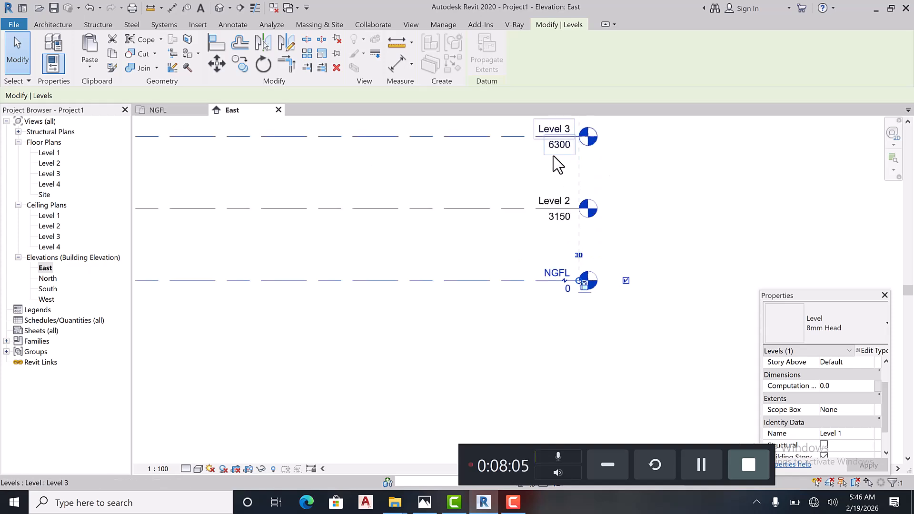
click(558, 203)
click(558, 203)
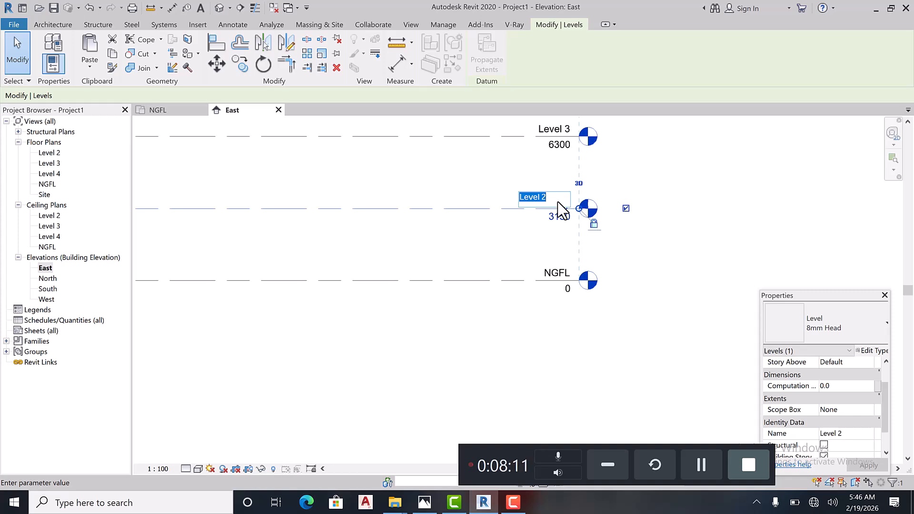
text(L)
key(BackSpace)
key(BackSpace)
key(BackSpace)
text(F)
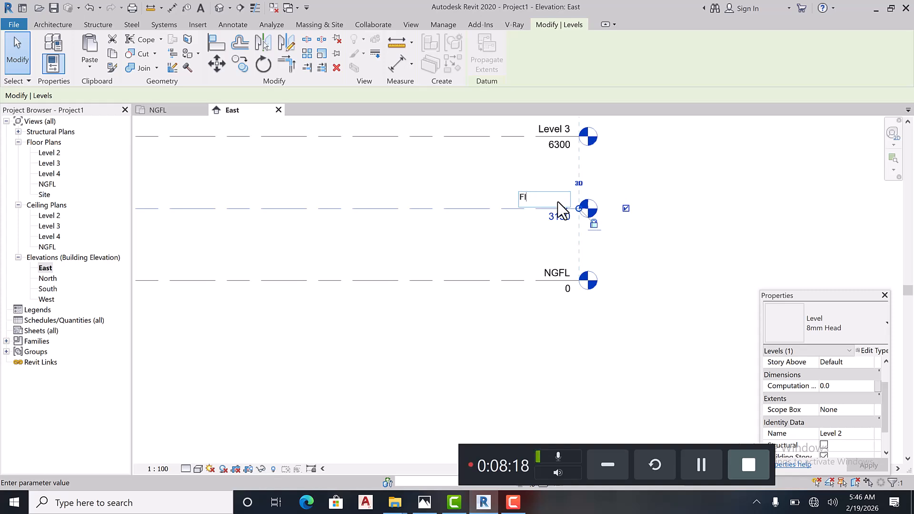
text(IRST FLR)
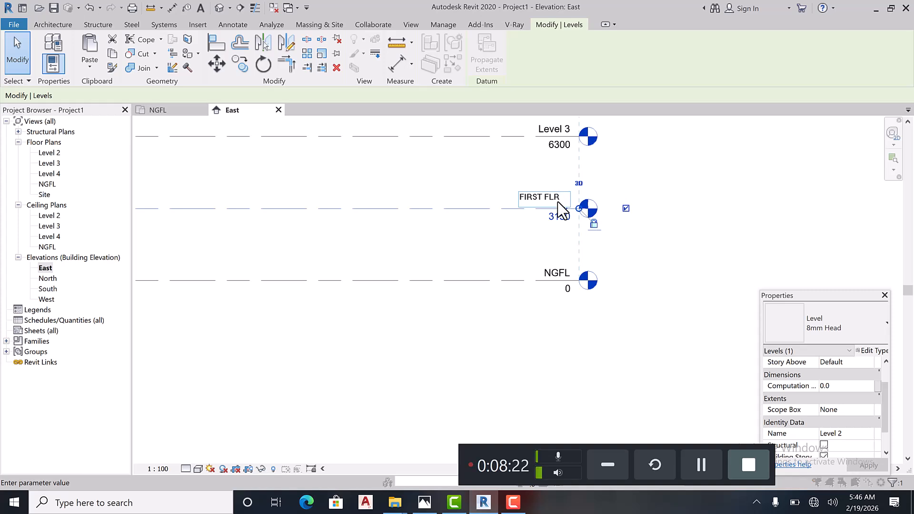
key(Return)
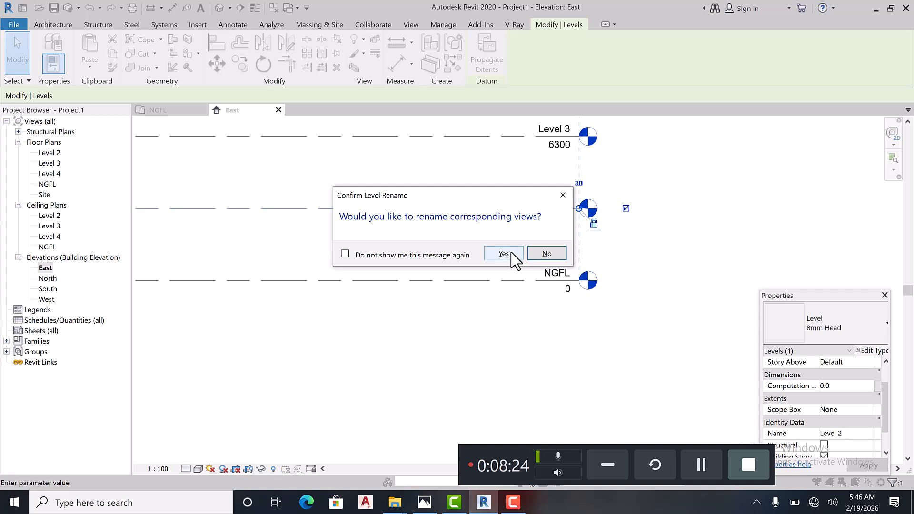
click(509, 254)
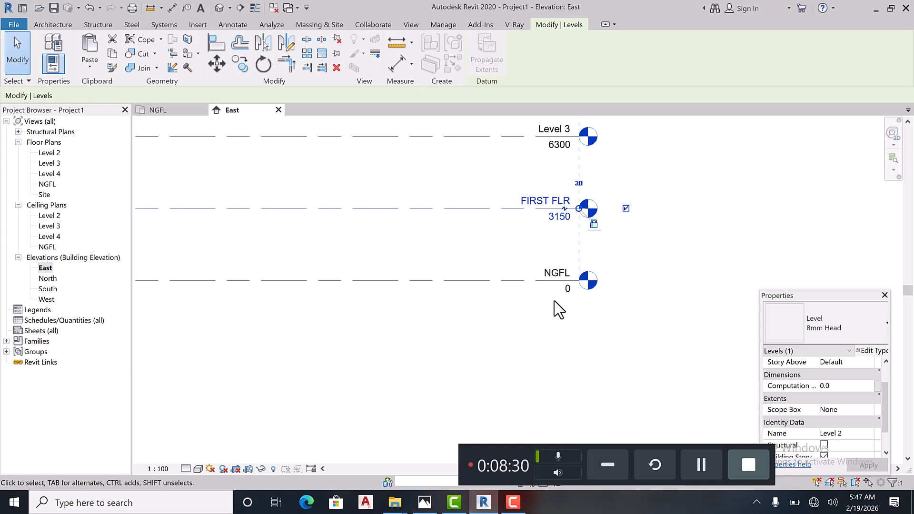
- Rename Level 3 as 2ND FLOOR and rename its corresponding views to match
scroll(554, 304, down, 4)
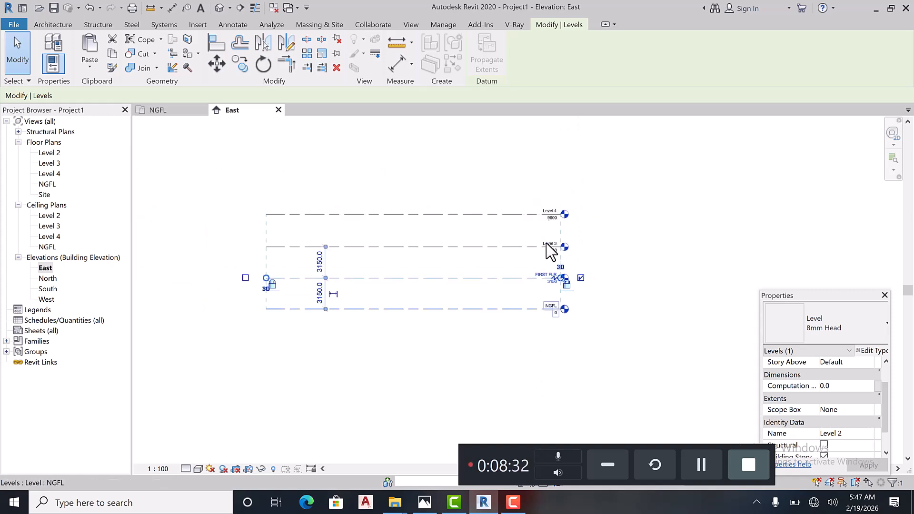
scroll(548, 238, up, 2)
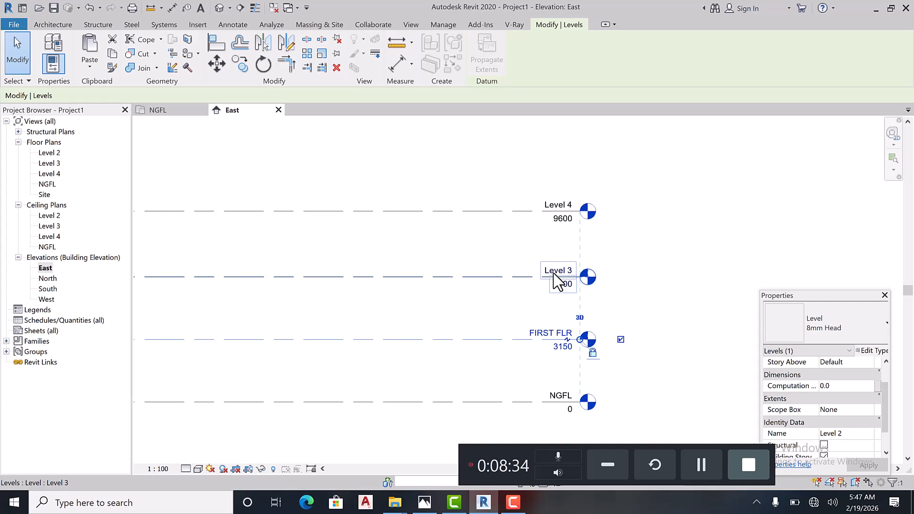
scroll(555, 279, up, 1)
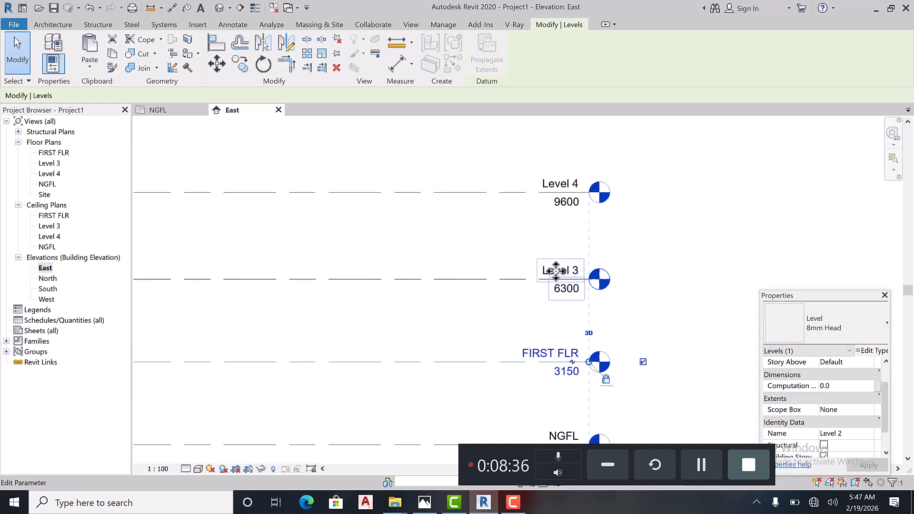
click(556, 271)
click(558, 271)
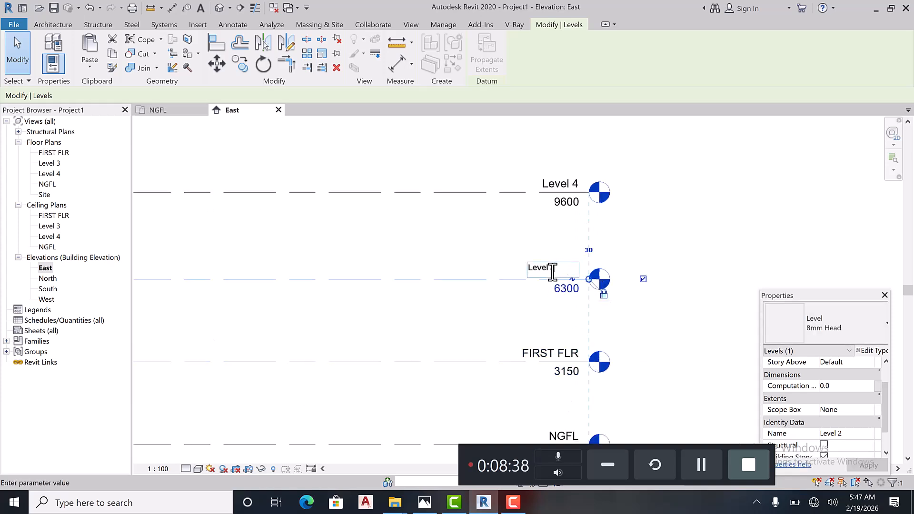
drag(568, 269, 508, 267)
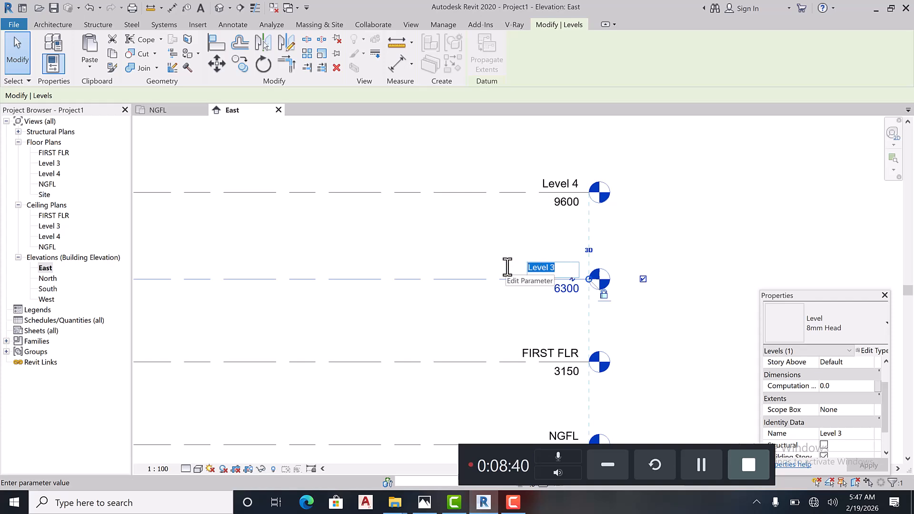
text(2ND FLOOR)
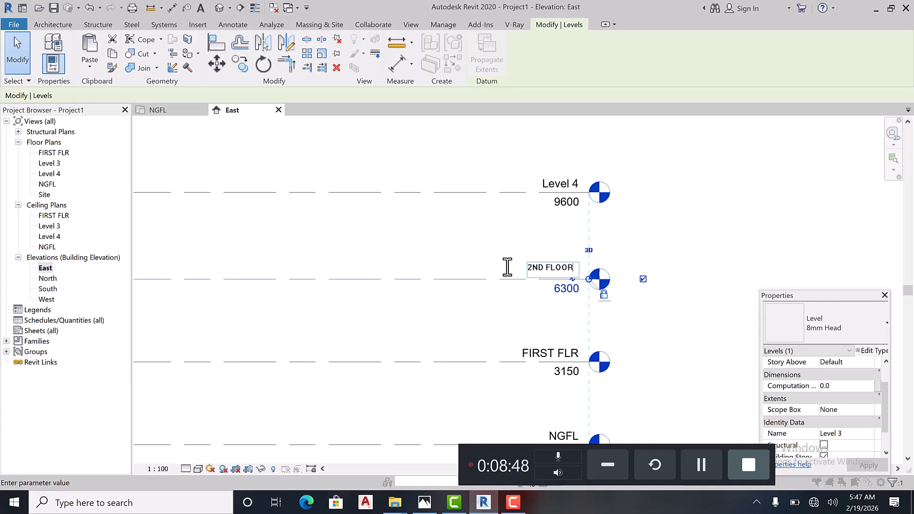
key(Return)
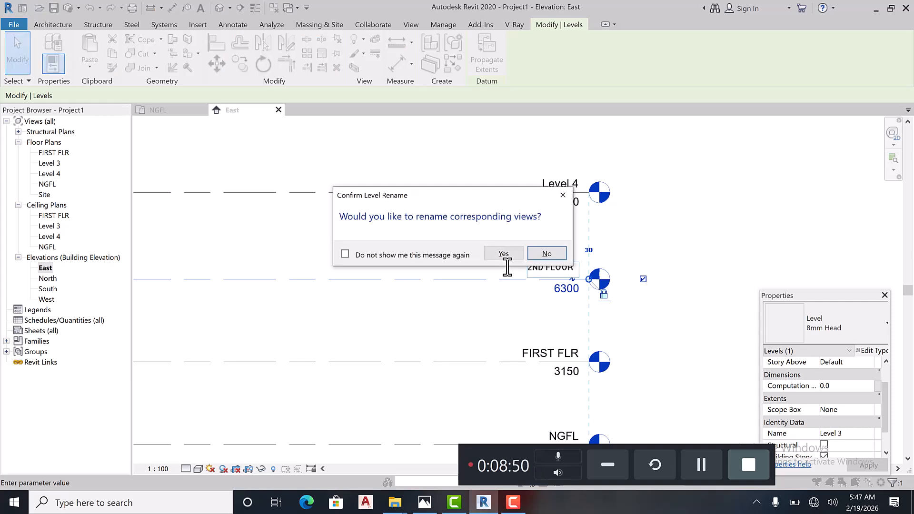
click(505, 255)
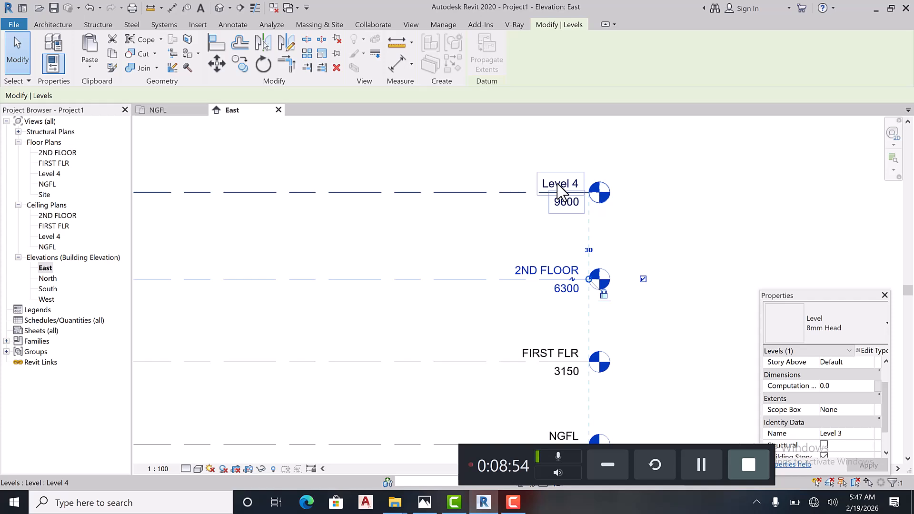
- Rename Level 4 as ROOF LEVEL and rename its corresponding views to match
click(560, 190)
click(559, 185)
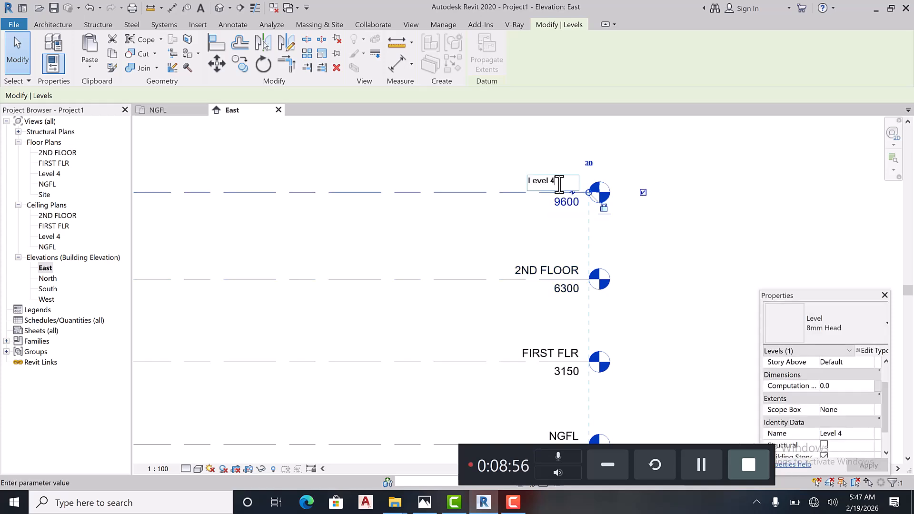
drag(559, 185, 514, 186)
text(ROOF LEVEL)
key(Return)
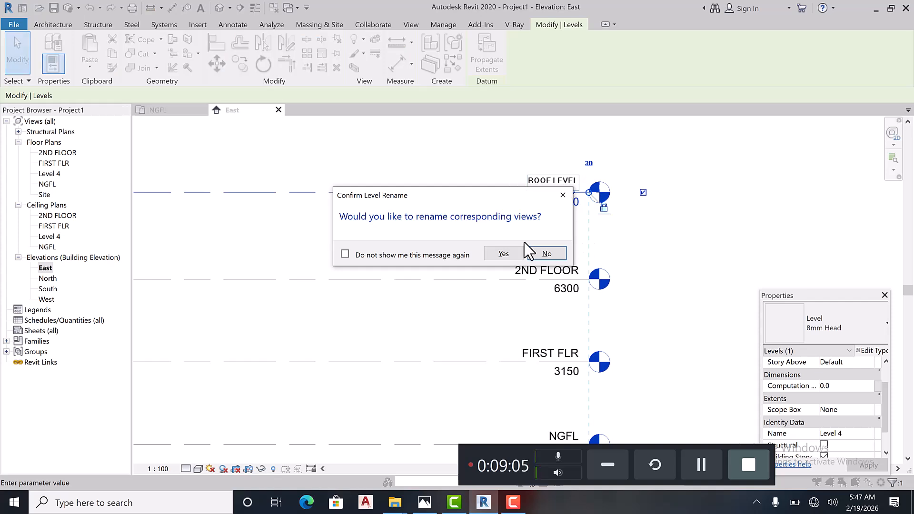
click(504, 257)
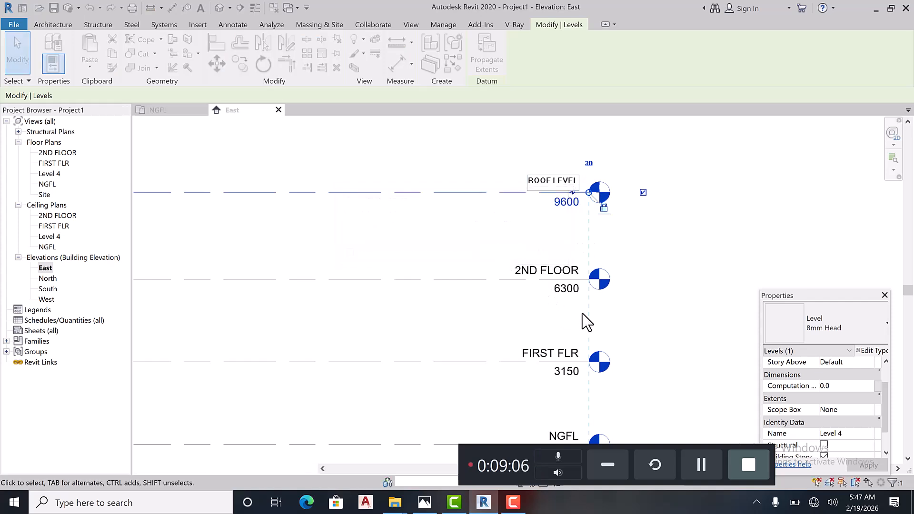
scroll(600, 259, down, 2)
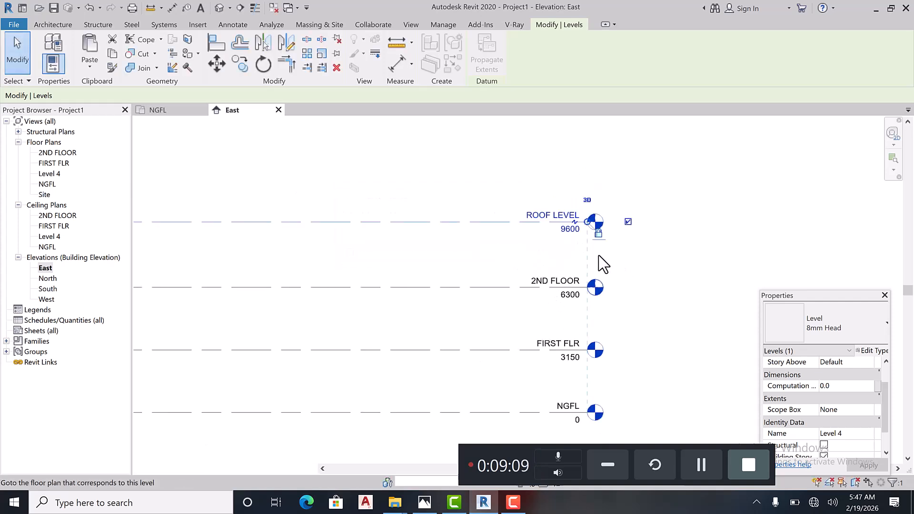
scroll(599, 261, down, 1)
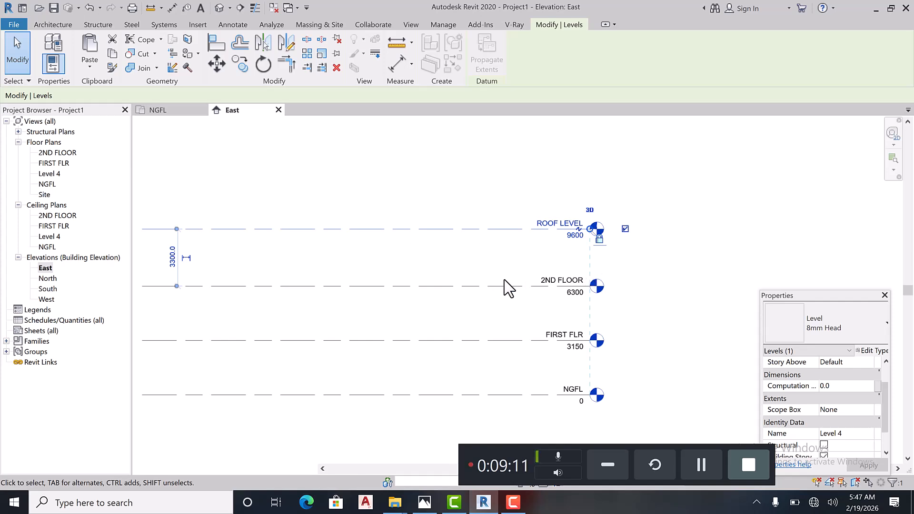
scroll(612, 281, down, 2)
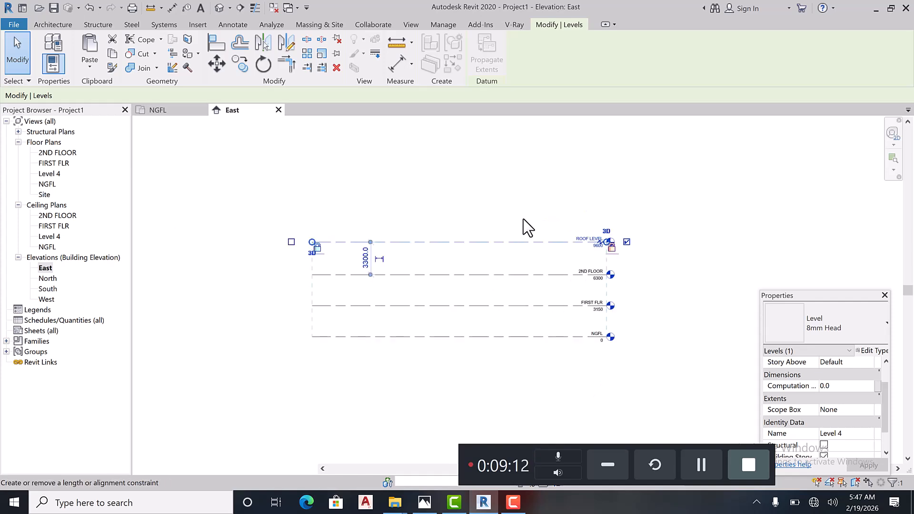
scroll(562, 267, down, 3)
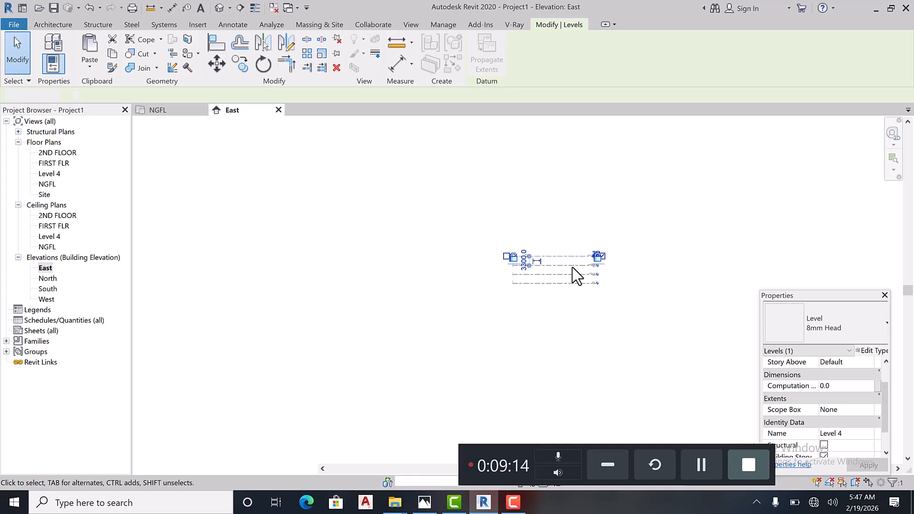
key(Escape)
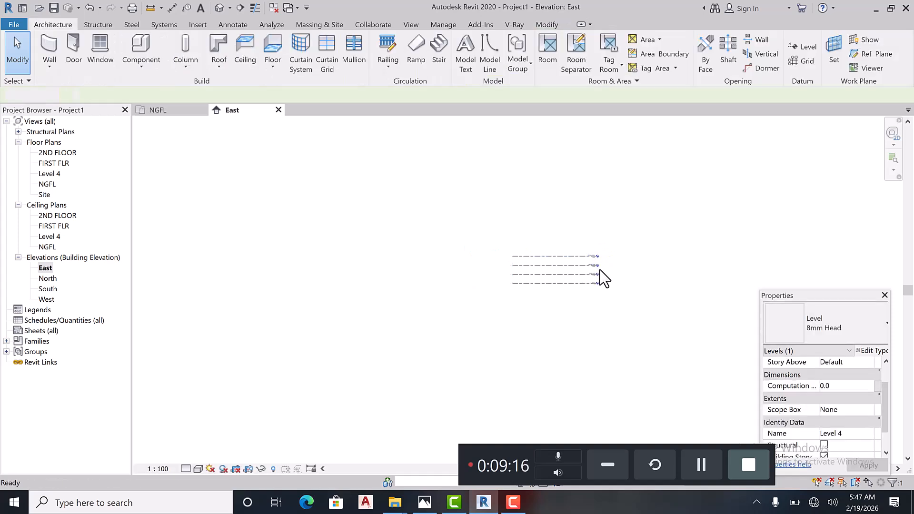
scroll(603, 266, up, 4)
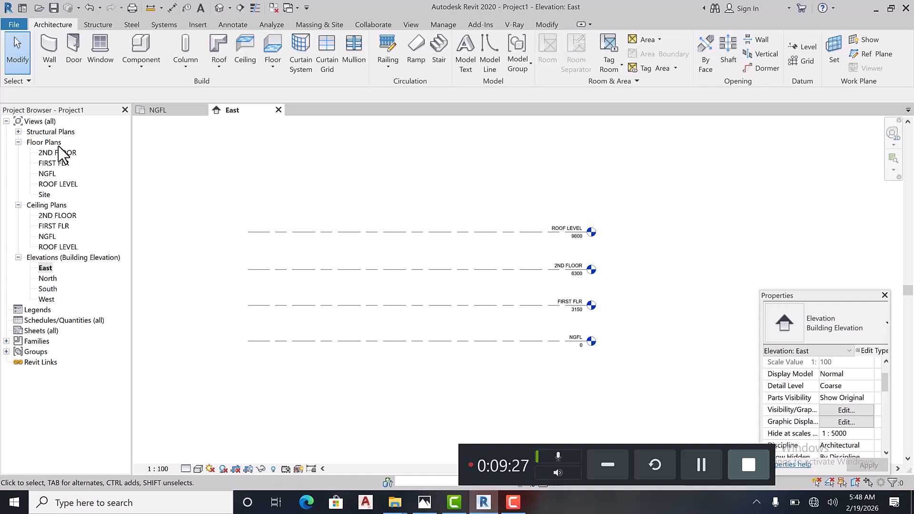
- Open the NGFL floor plan and draw a horizontal grid line between the west and east elevation markers, above their height
double_click(51, 175)
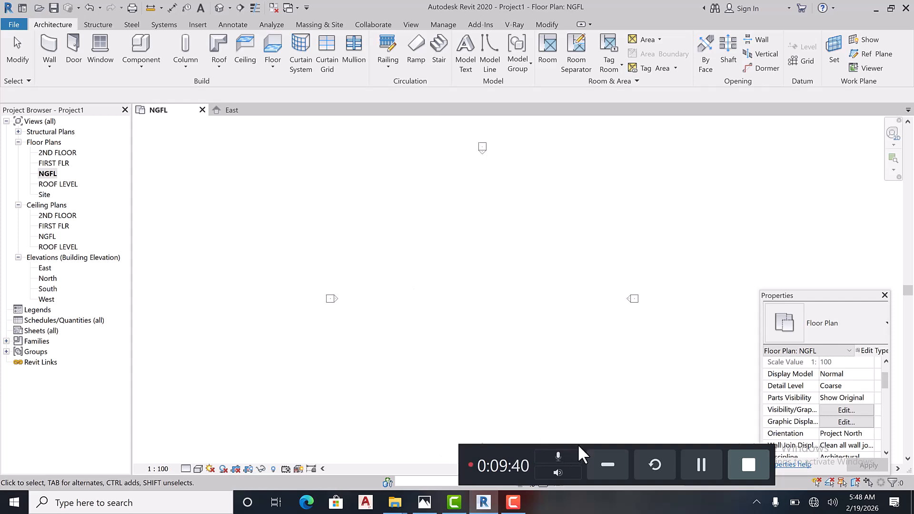
drag(613, 467, 645, 488)
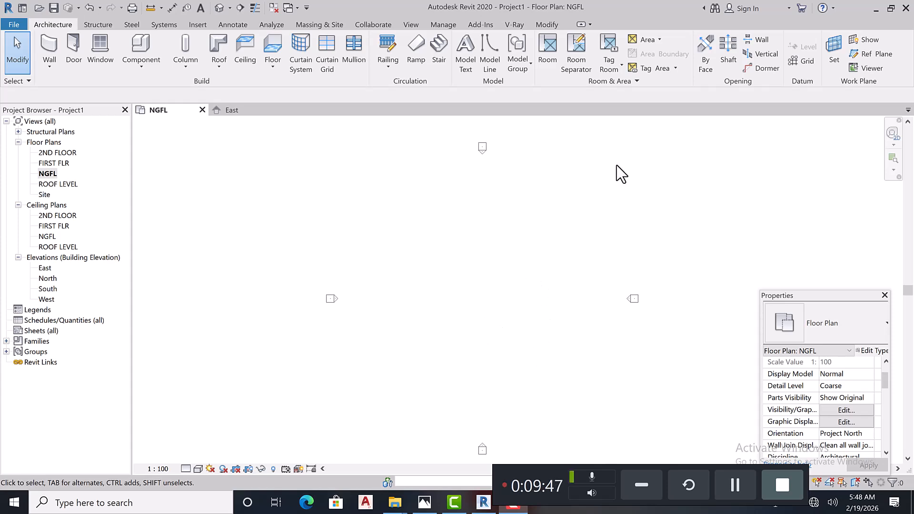
click(808, 62)
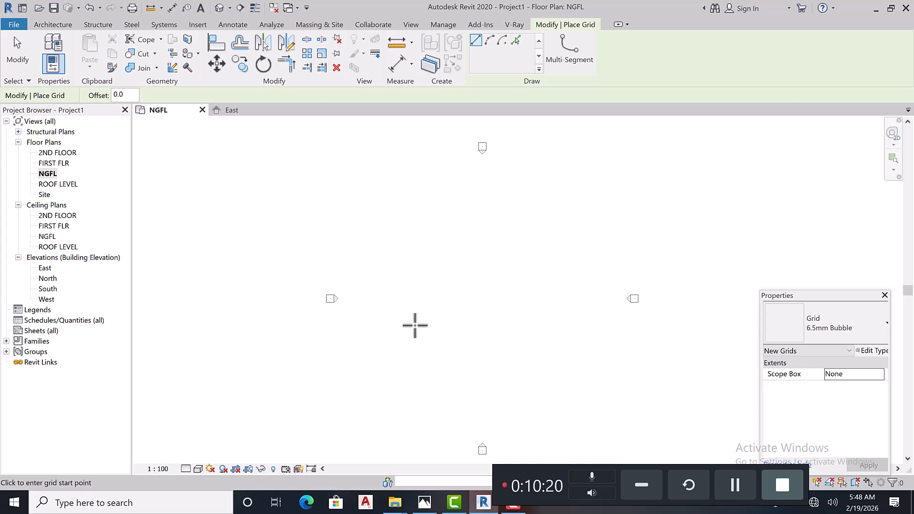
scroll(402, 281, up, 1)
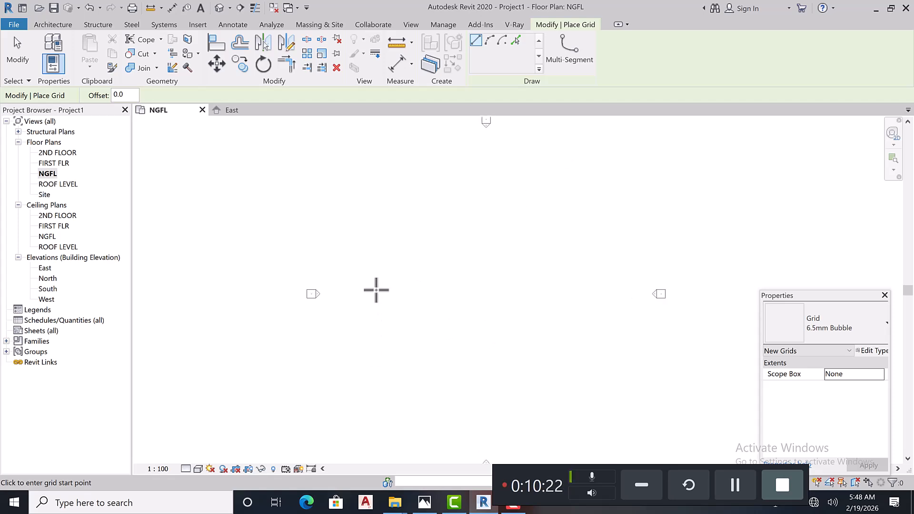
click(357, 246)
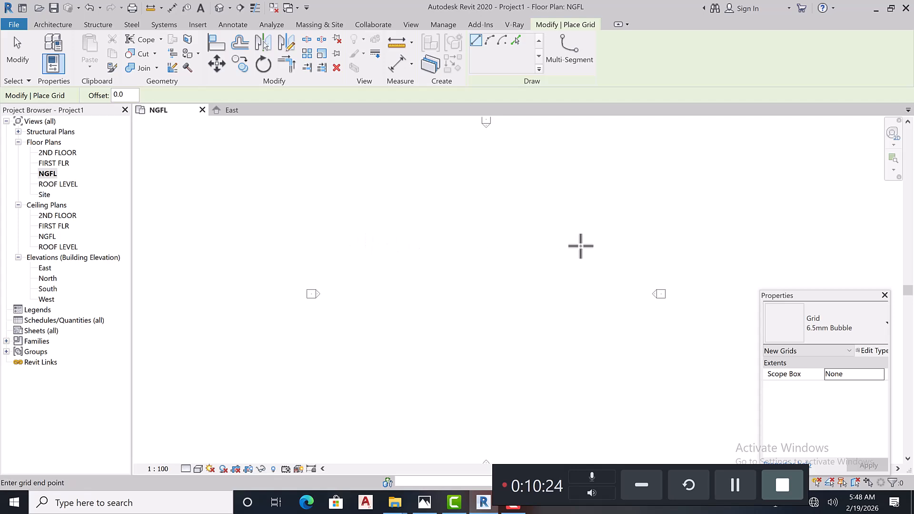
click(617, 244)
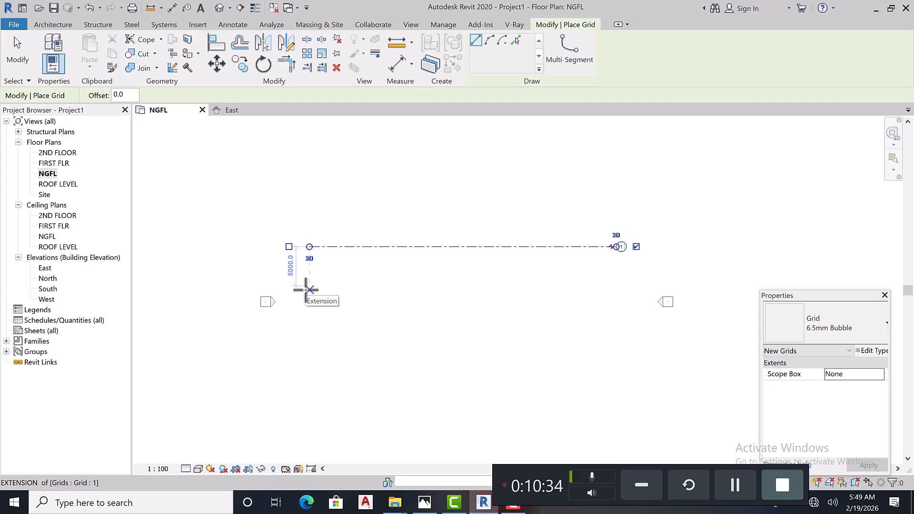
- Draw two more horizontal grid lines below grid 1, aligned with its ends and spaced about 5000 mm apart
click(309, 287)
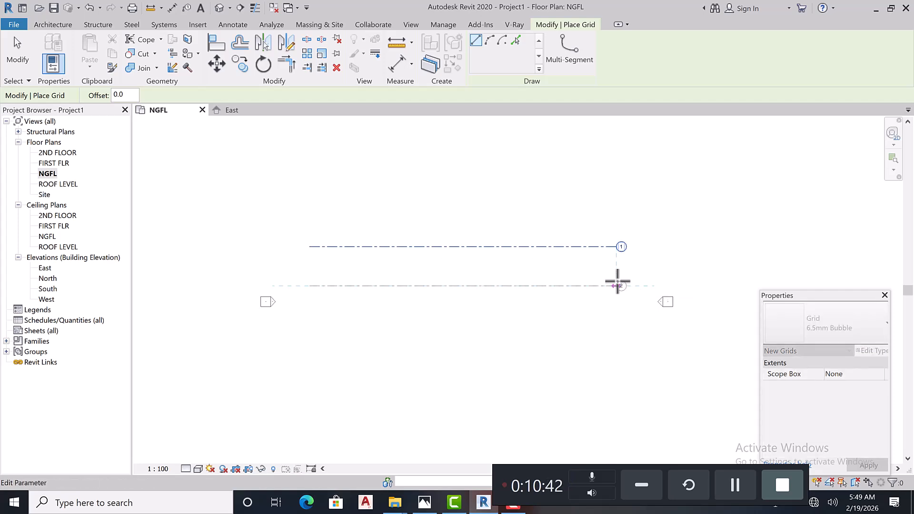
click(617, 285)
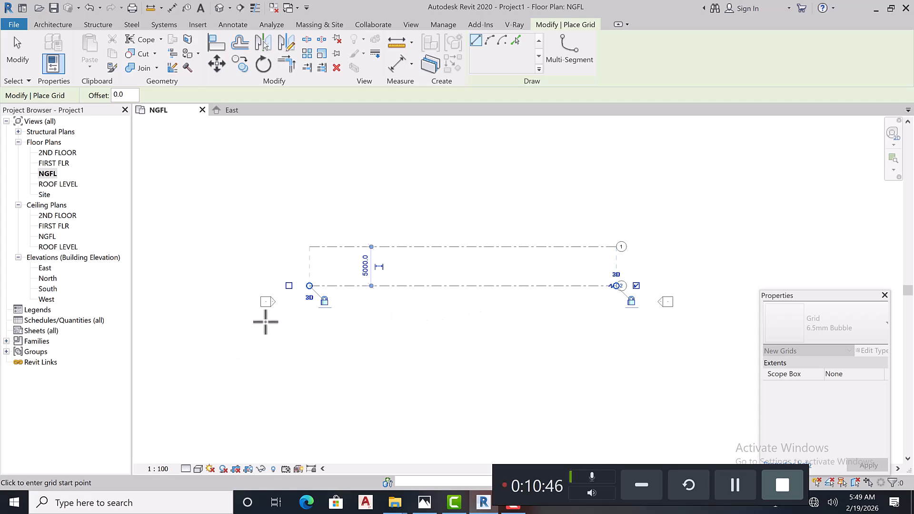
click(309, 328)
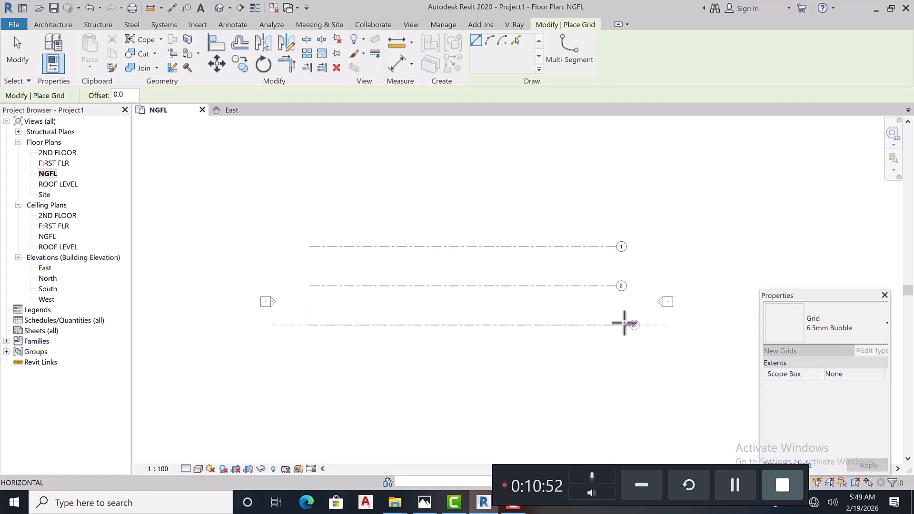
click(614, 318)
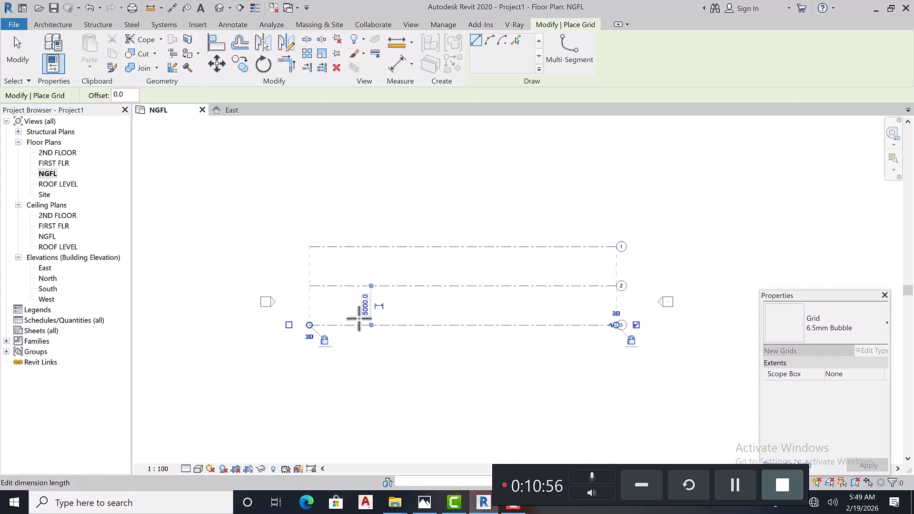
key(Escape)
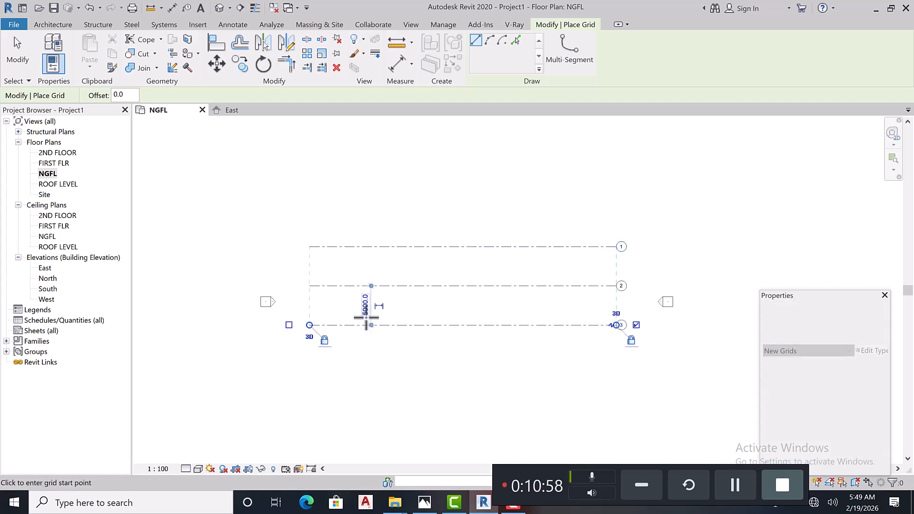
key(Escape)
- Set the spacing between grids 2 and 3 to 4000 mm by moving grid 3
click(610, 326)
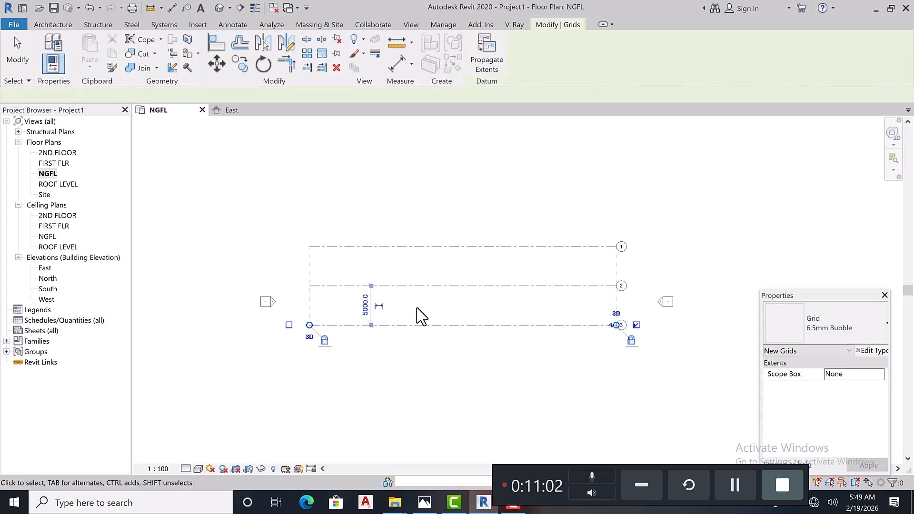
click(365, 305)
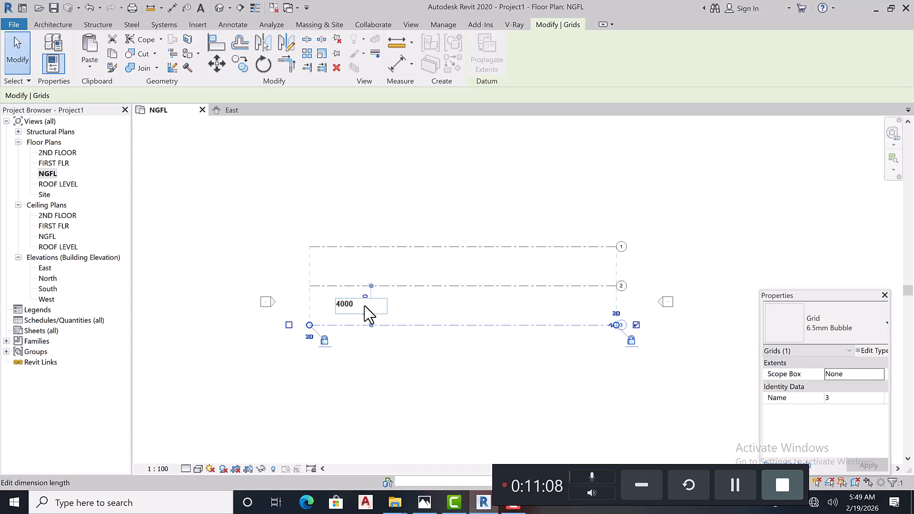
key(Return)
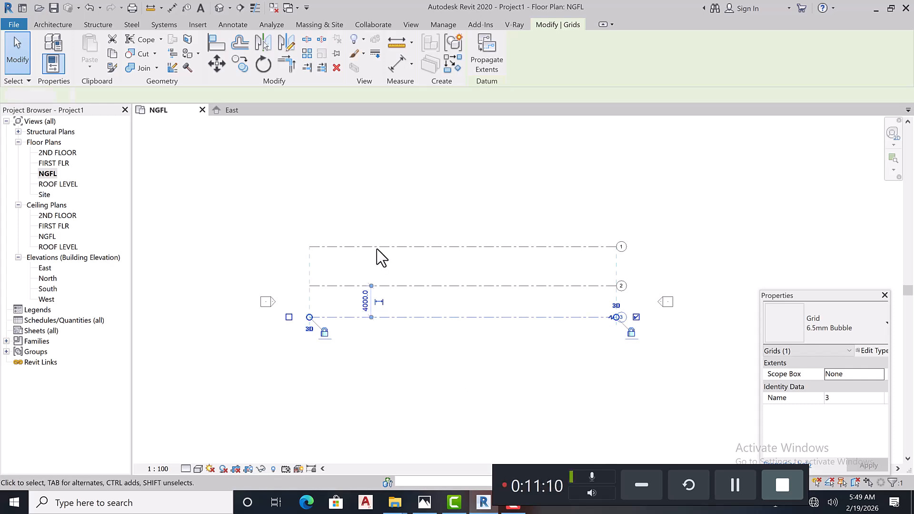
key(Escape)
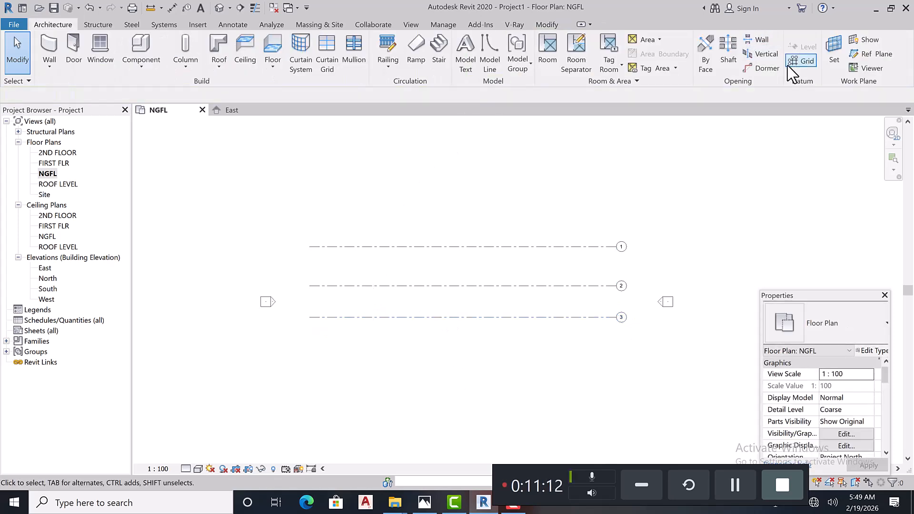
- Use Create Similar on grid 3 to draw an aligned horizontal grid line about 5000 mm below it
click(510, 318)
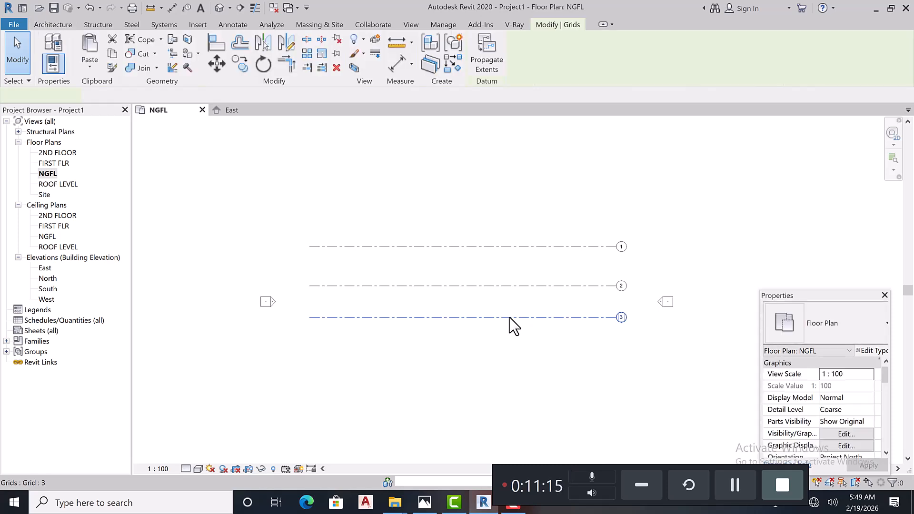
right_click(510, 318)
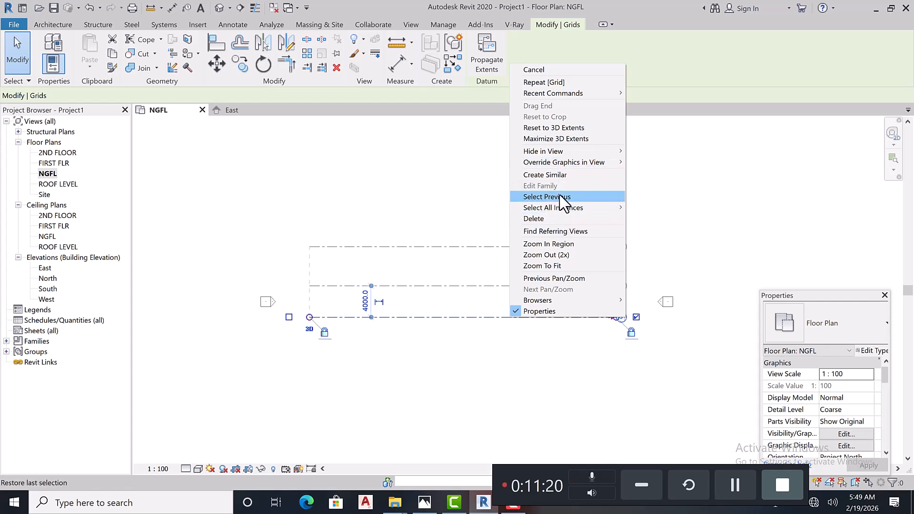
click(564, 176)
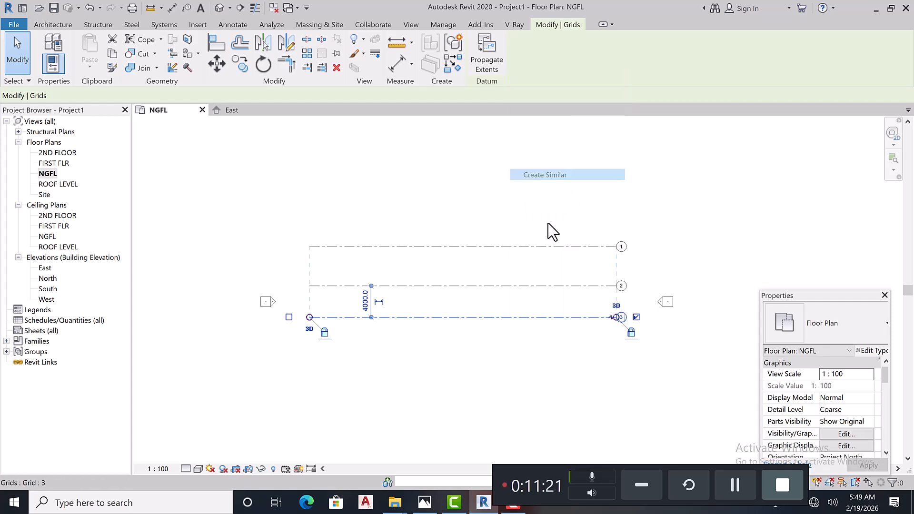
click(309, 356)
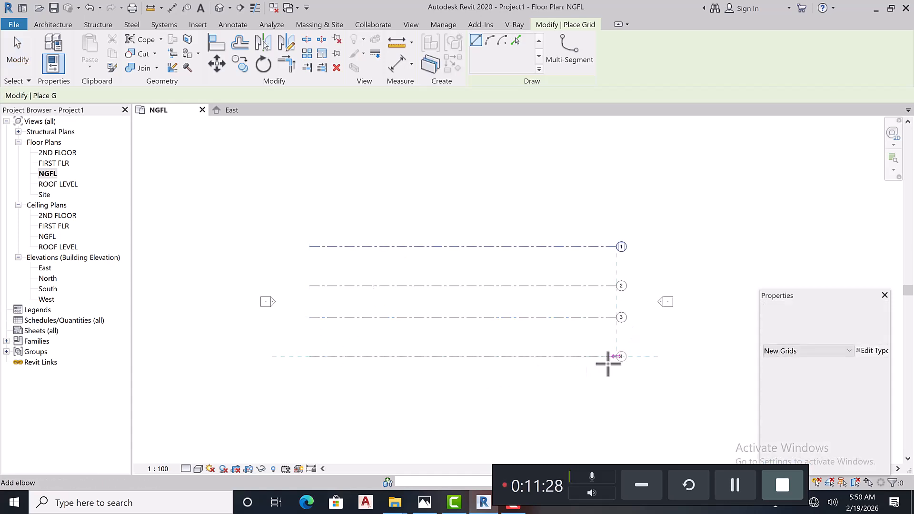
click(620, 356)
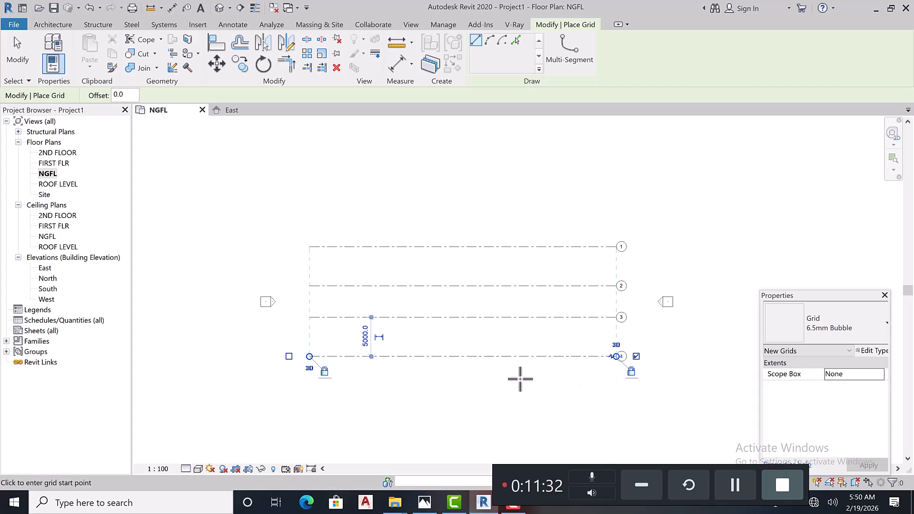
key(Escape)
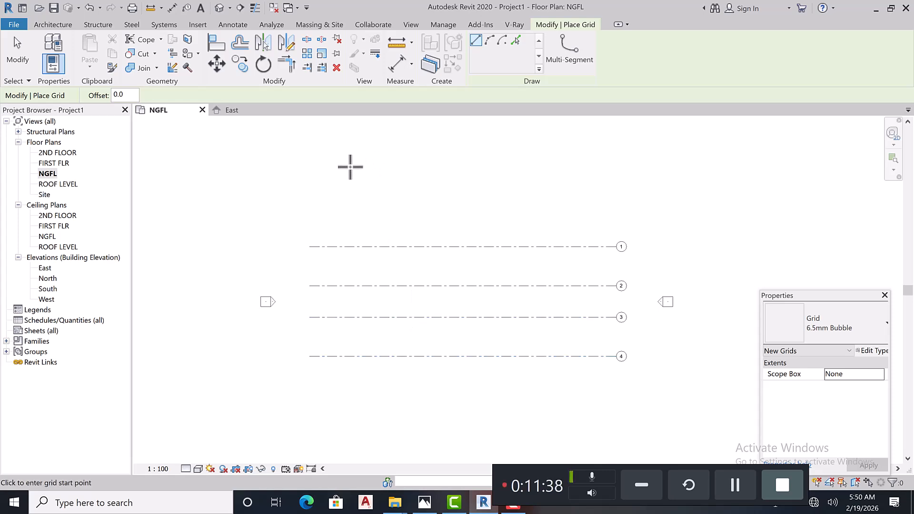
- Draw a nearly vertical grid line at about 88° crossing the four horizontal grids near their west ends, with its bubble above grid 1
click(352, 184)
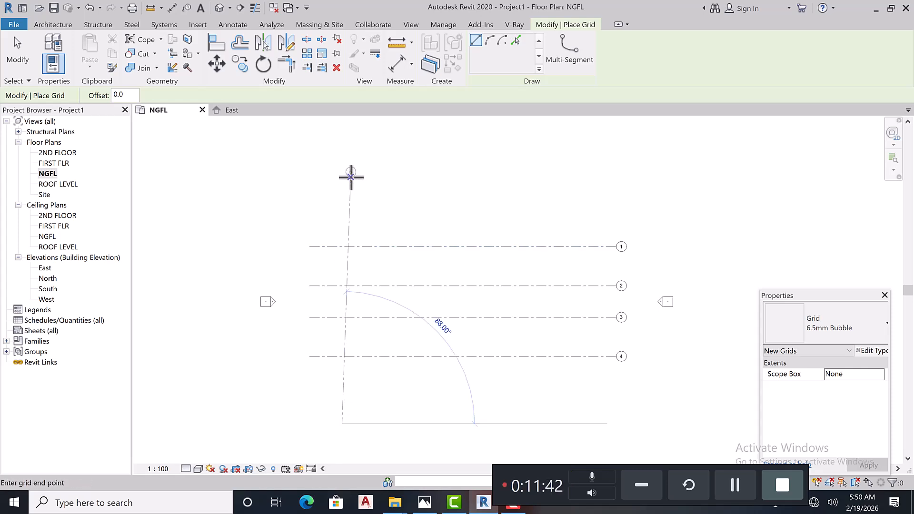
click(351, 177)
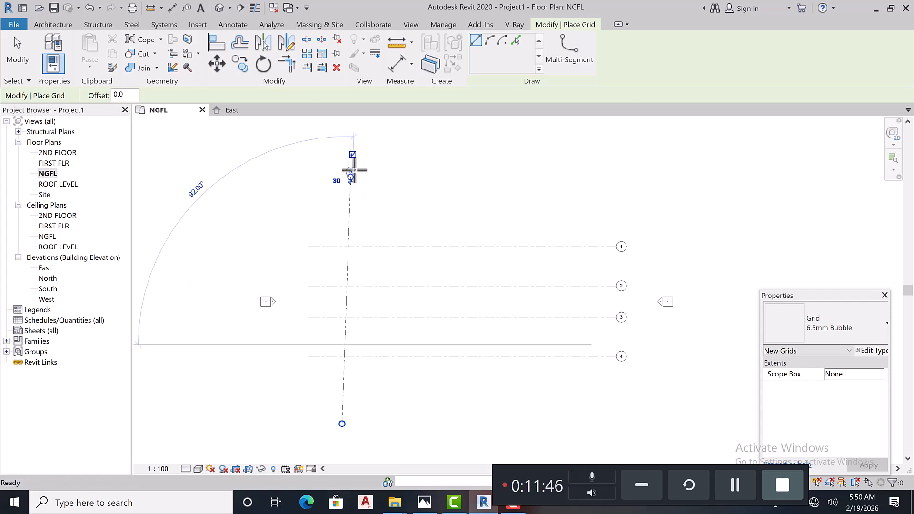
scroll(352, 178, up, 1)
key(Escape)
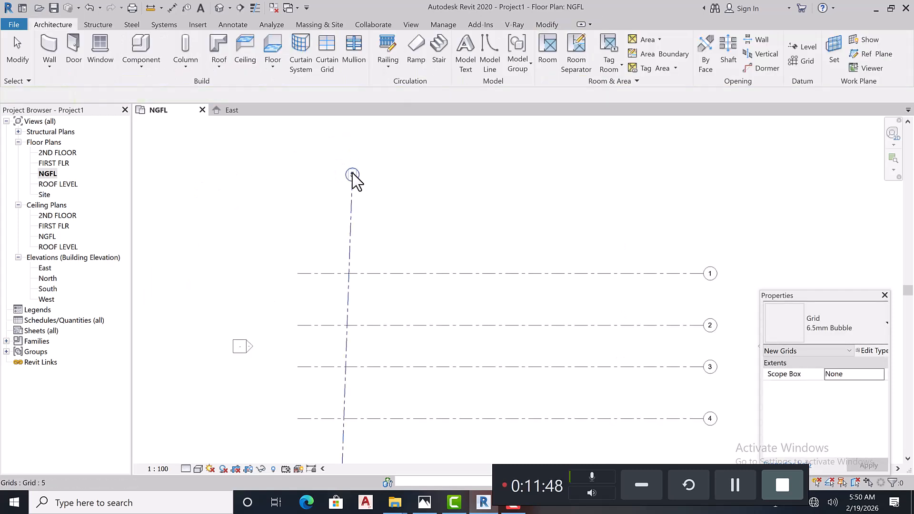
- Rename the slanted vertical grid line as A
click(352, 177)
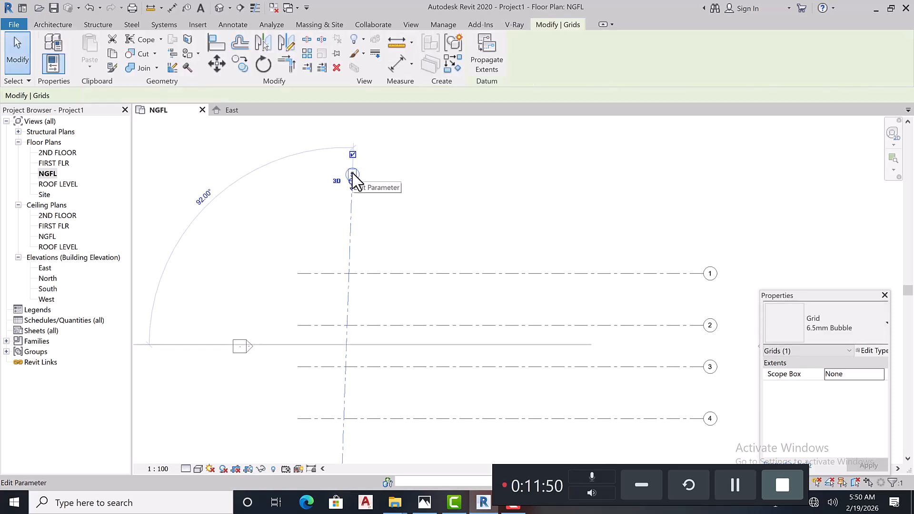
click(352, 180)
scroll(344, 175, up, 2)
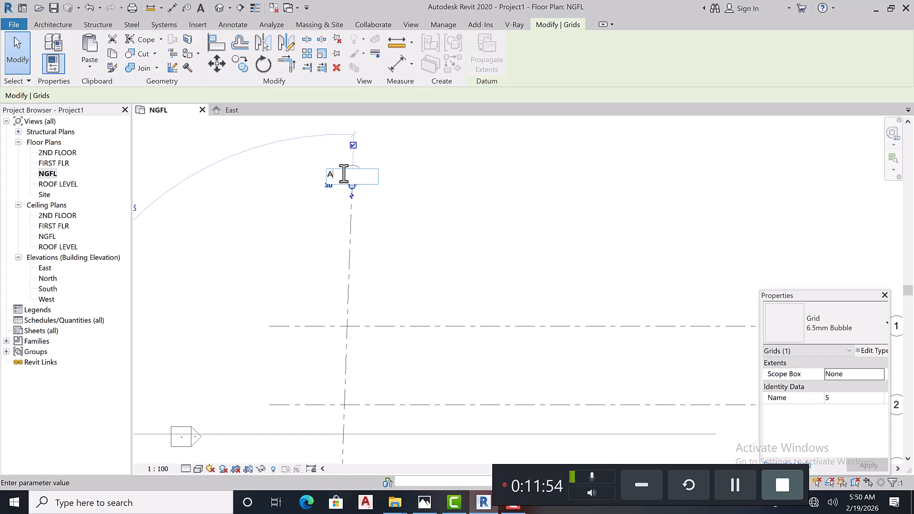
text(A)
key(Return)
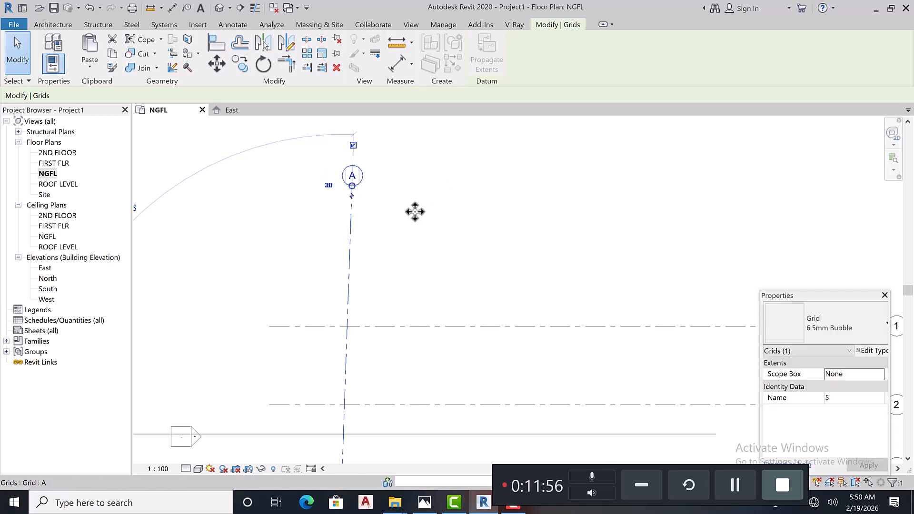
- Delete the slanted vertical grid line A, leaving only the four horizontal grids
scroll(358, 221, down, 3)
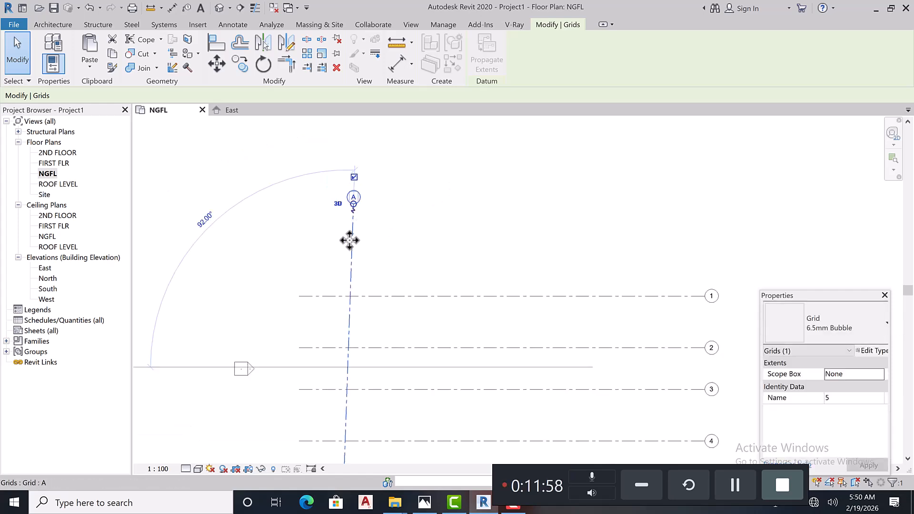
scroll(362, 233, down, 3)
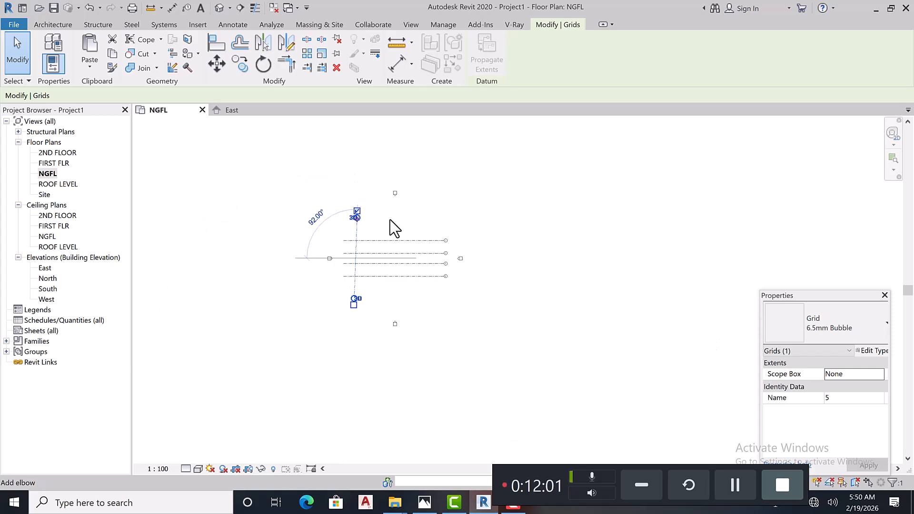
scroll(341, 241, down, 4)
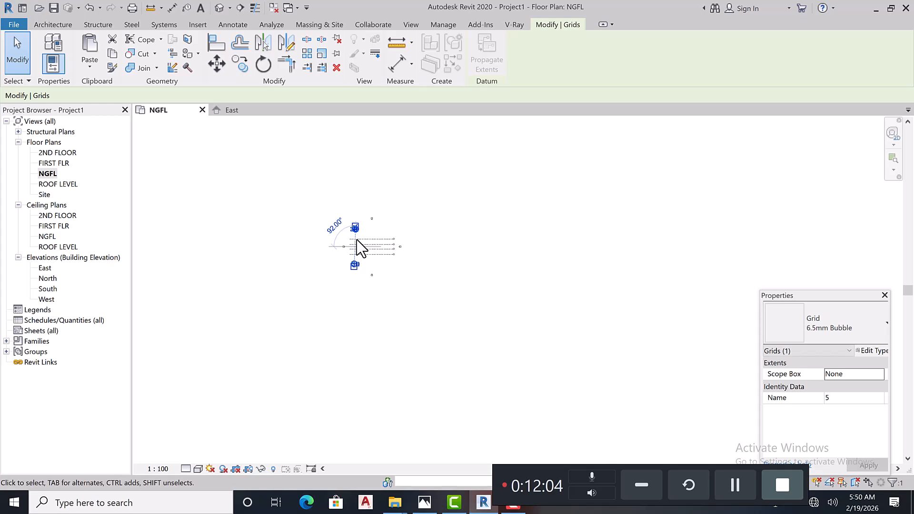
click(366, 241)
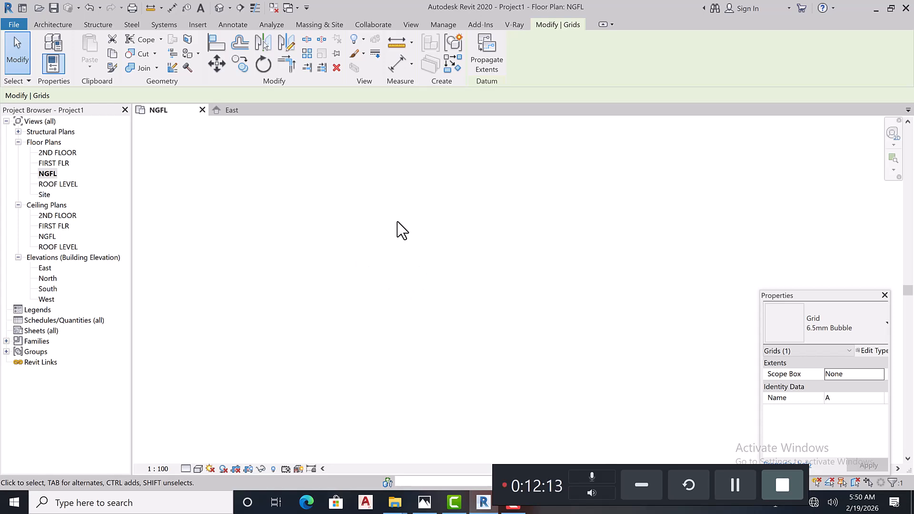
click(406, 262)
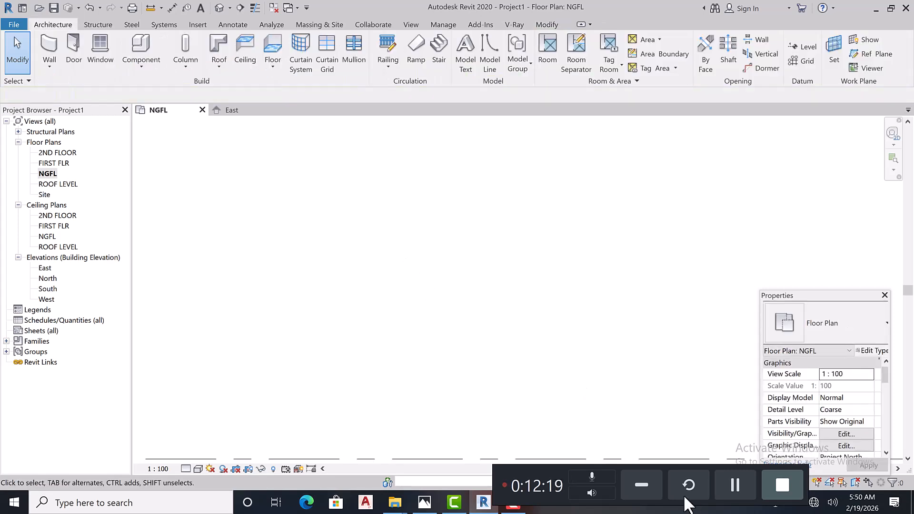
right_click(416, 227)
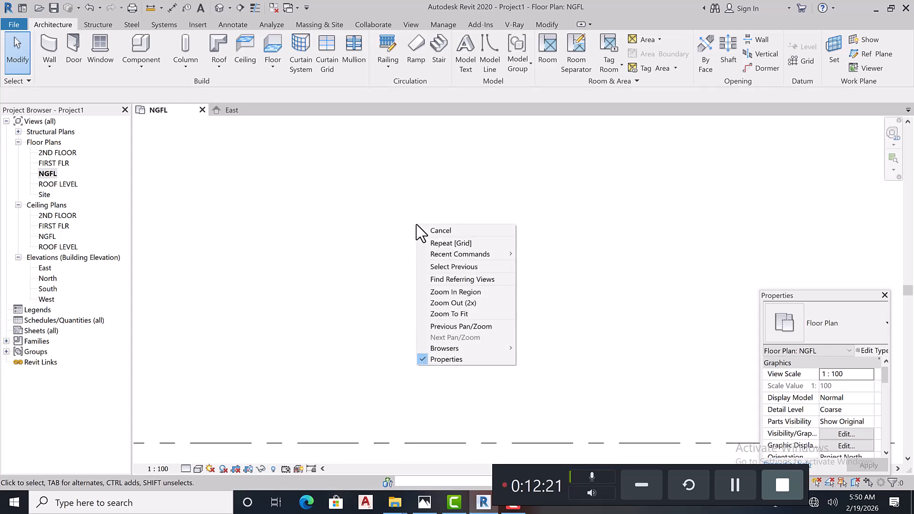
click(466, 315)
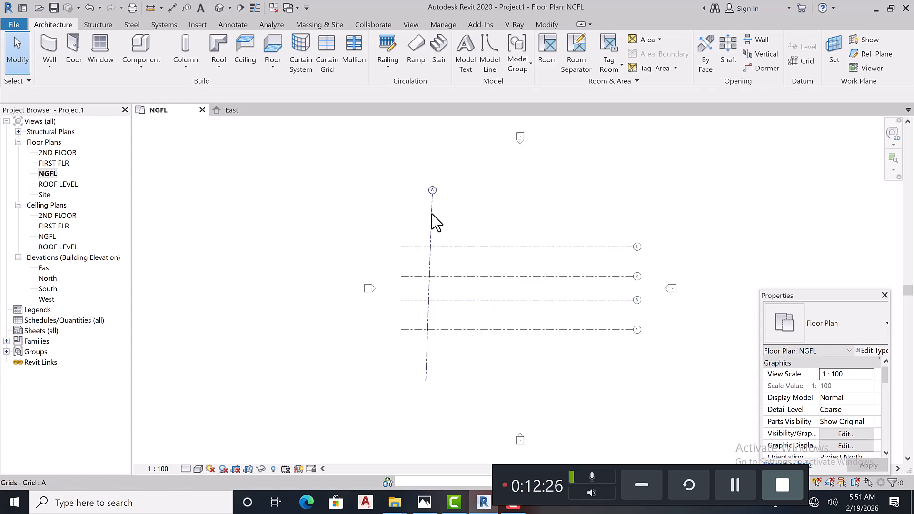
click(431, 214)
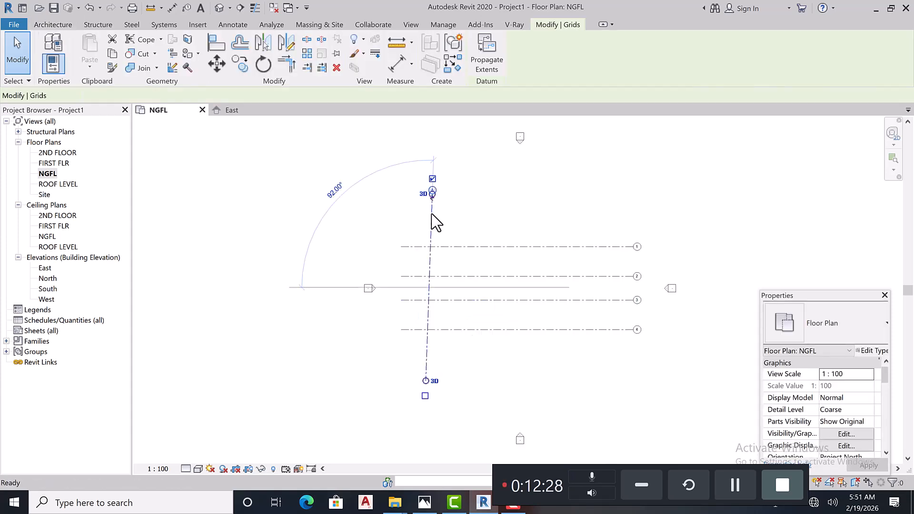
key(Delete)
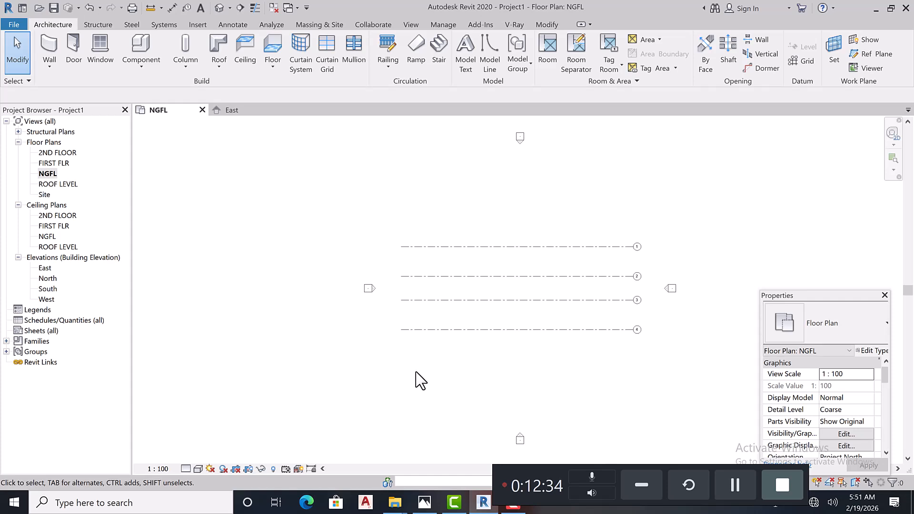
click(807, 61)
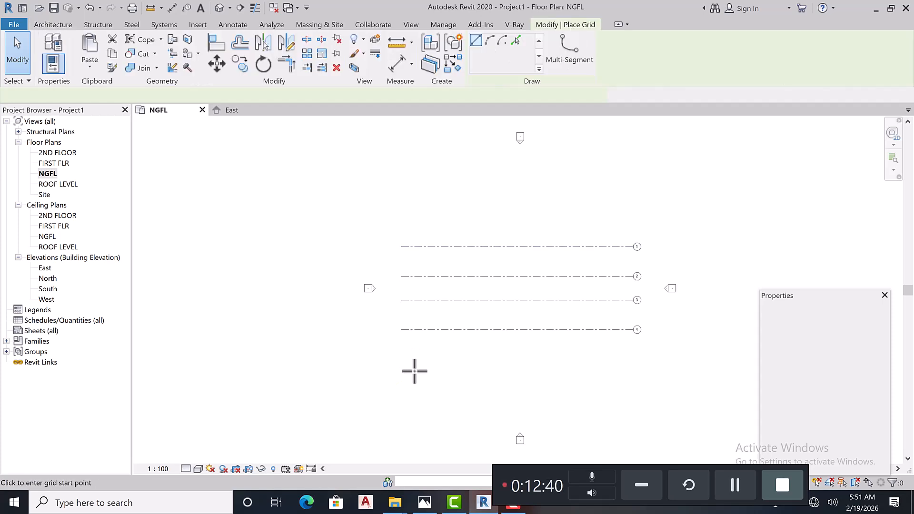
click(402, 329)
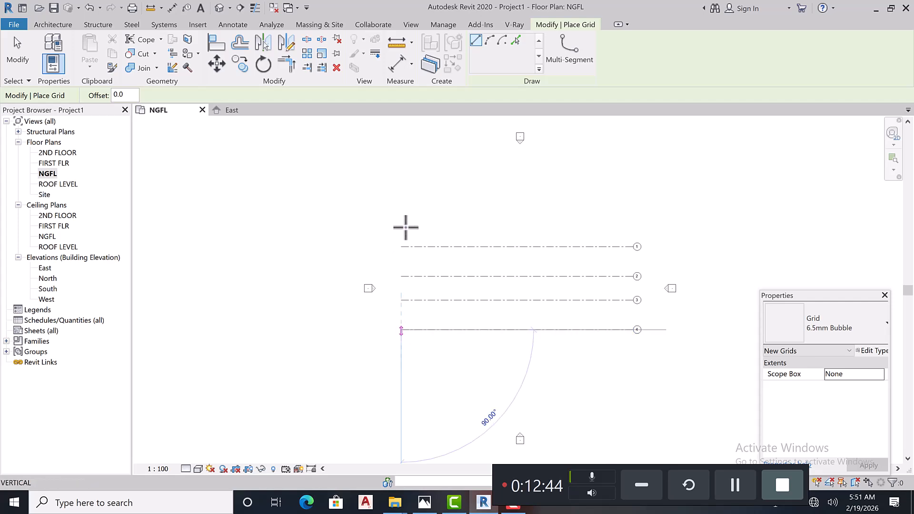
click(409, 174)
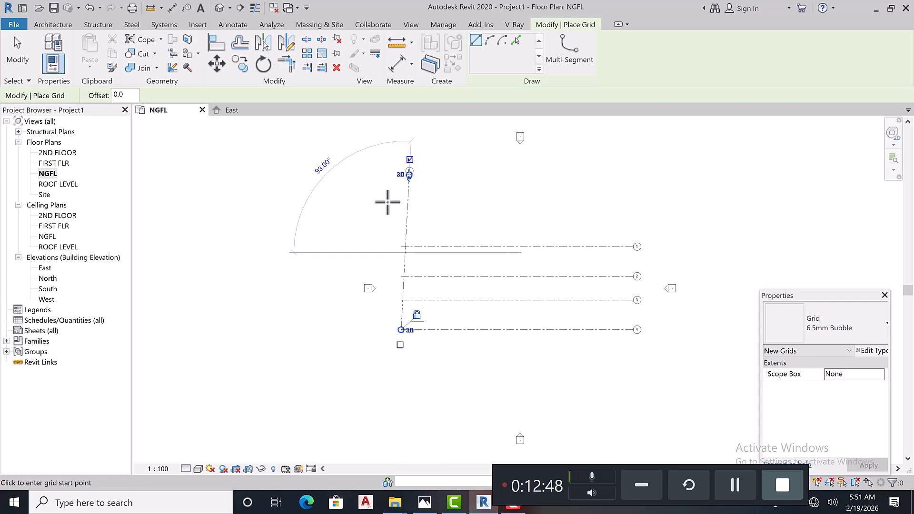
key(Escape)
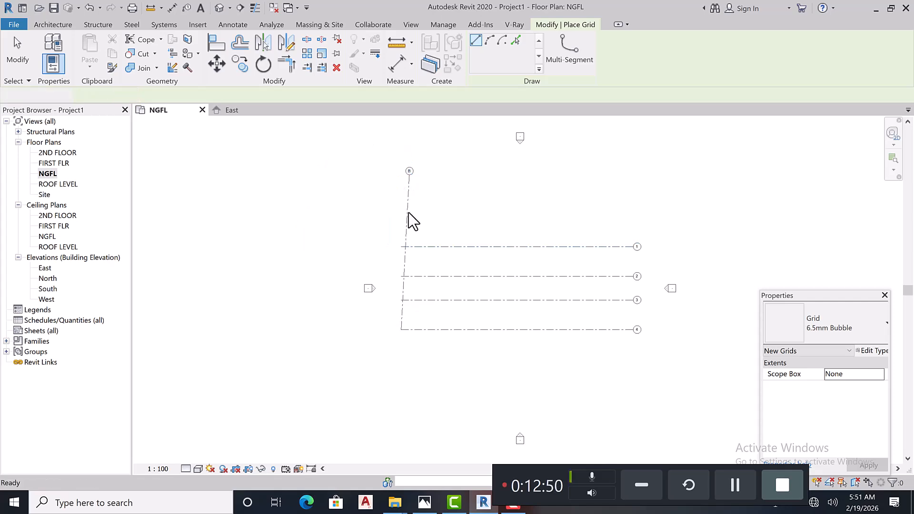
key(Escape)
click(409, 219)
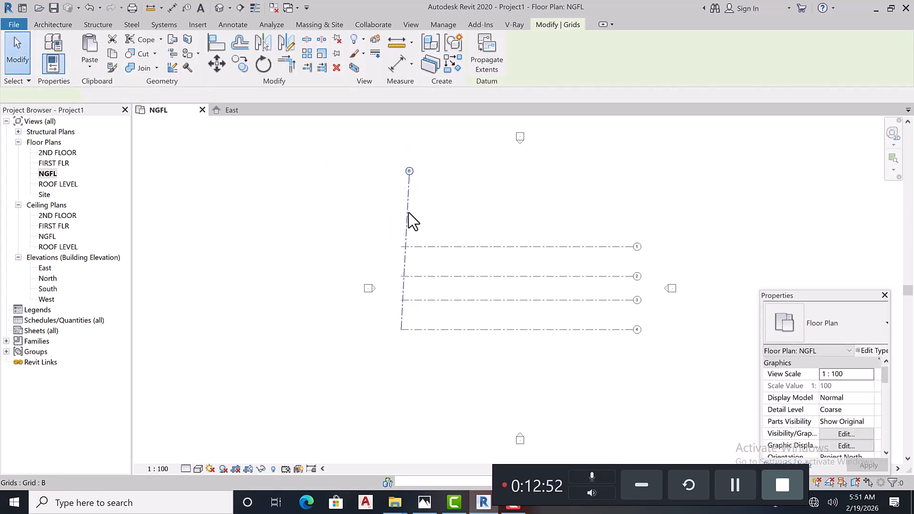
key(Delete)
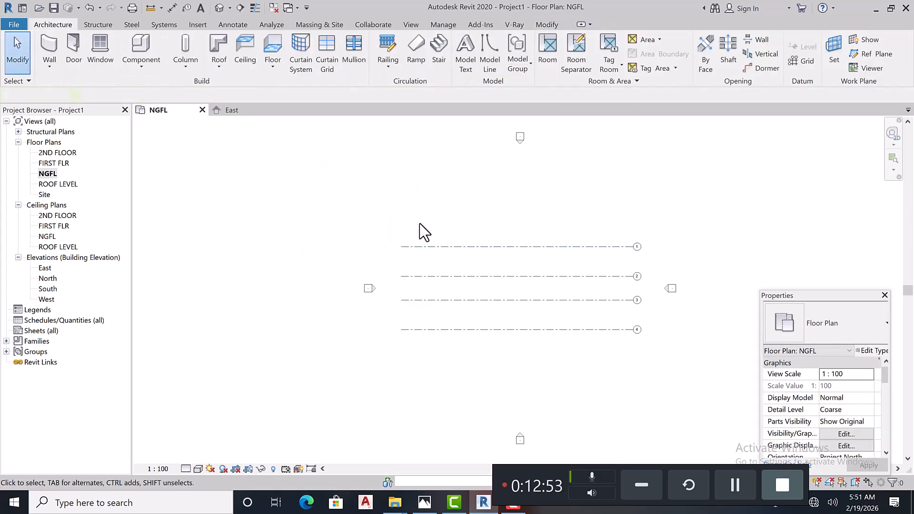
- Draw two vertical grid lines with aligned tops above grid 1, one from grid 4's west end, the other about 11100 mm east of it
click(803, 61)
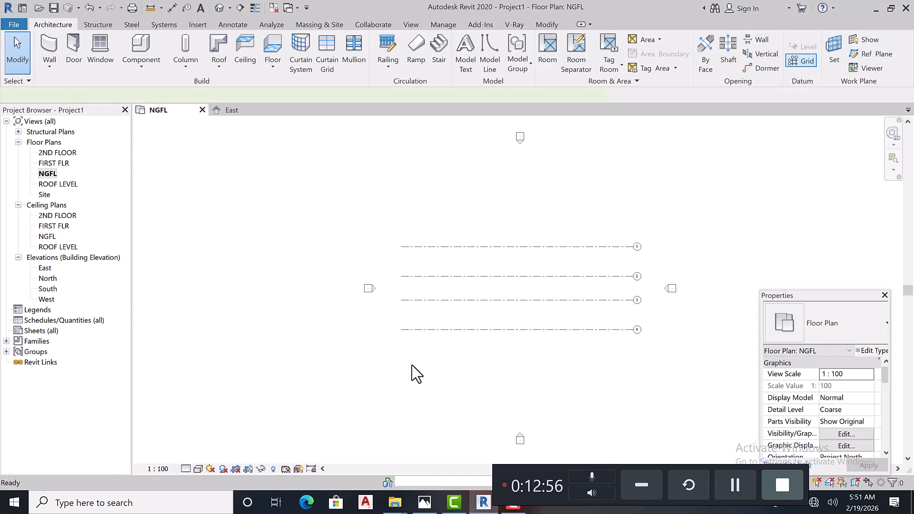
click(403, 329)
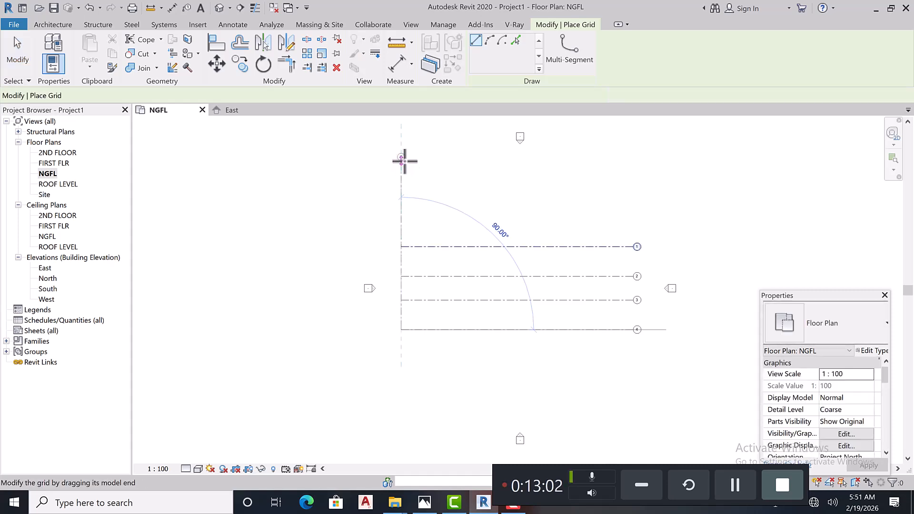
click(401, 161)
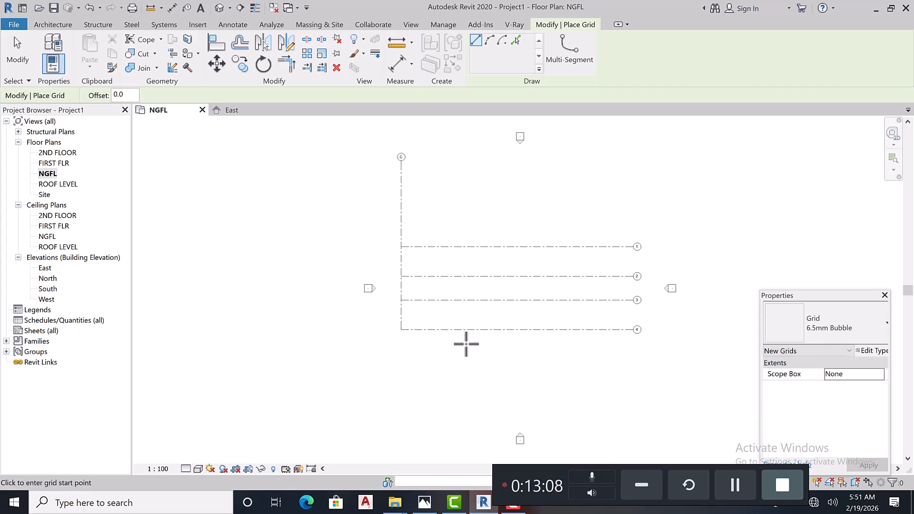
click(468, 341)
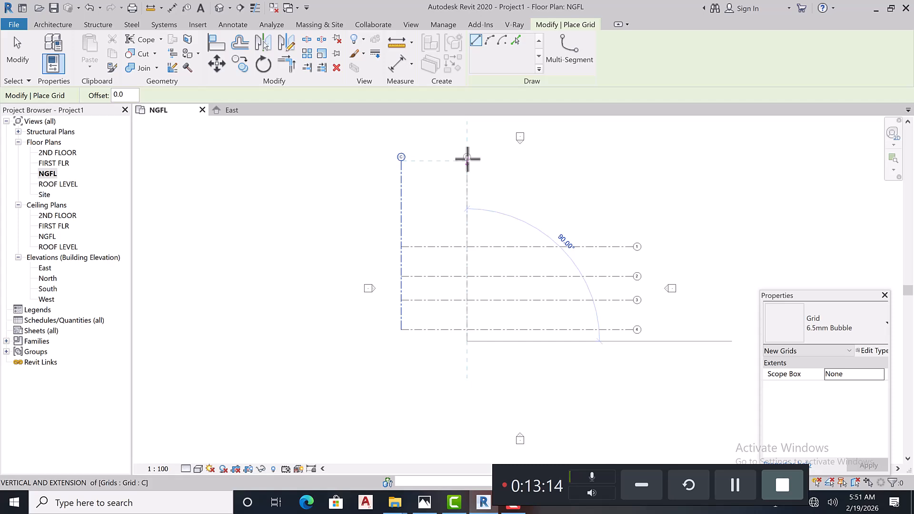
click(468, 159)
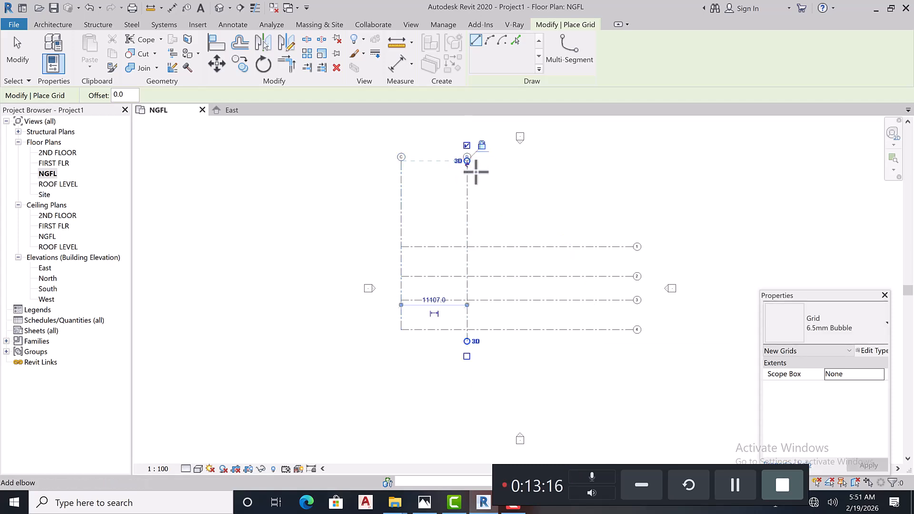
key(Escape)
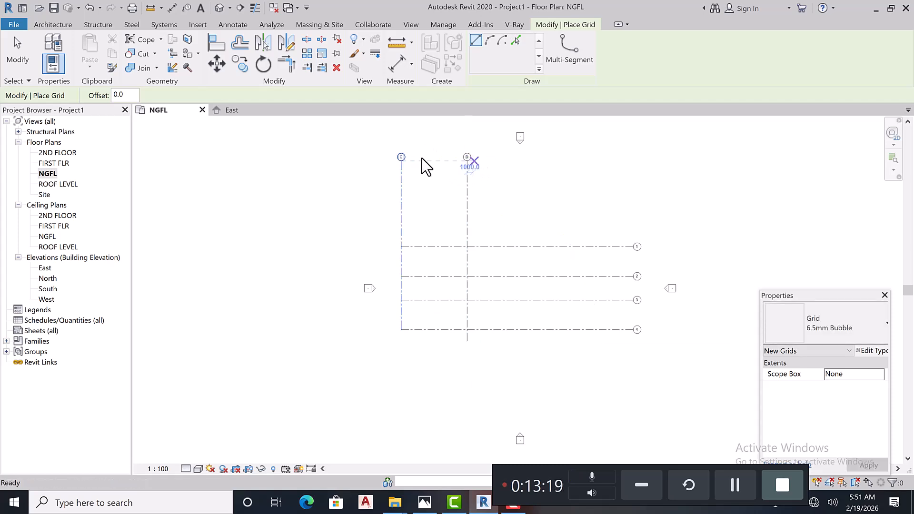
key(Escape)
- Rename the western vertical grid line as A and the eastern one as B
scroll(401, 157, up, 1)
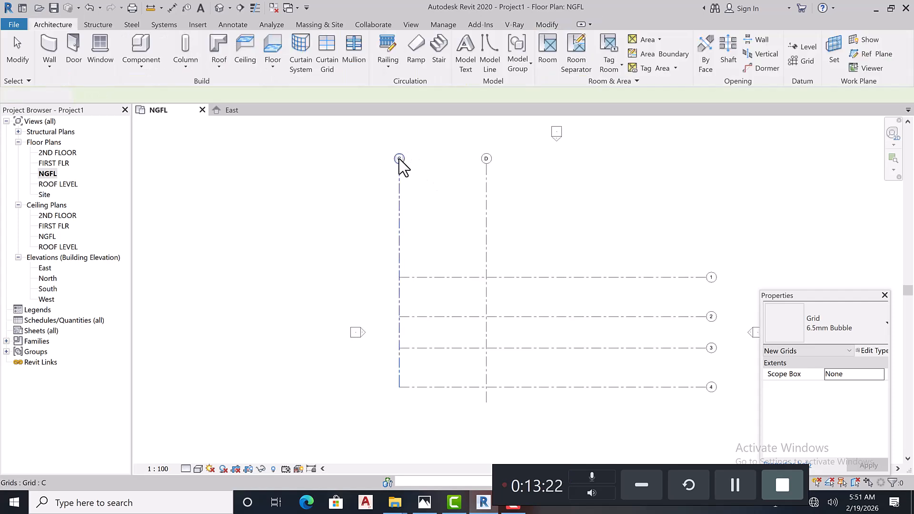
scroll(400, 160, up, 2)
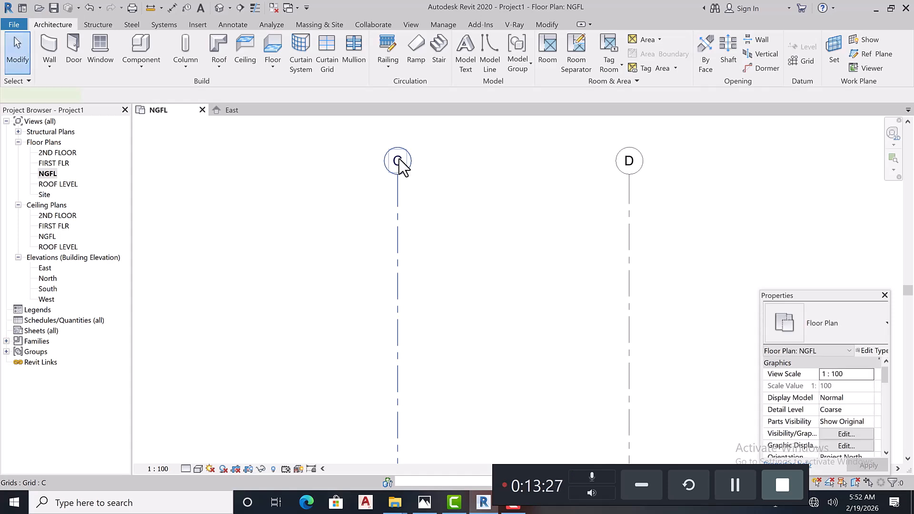
click(399, 162)
click(399, 160)
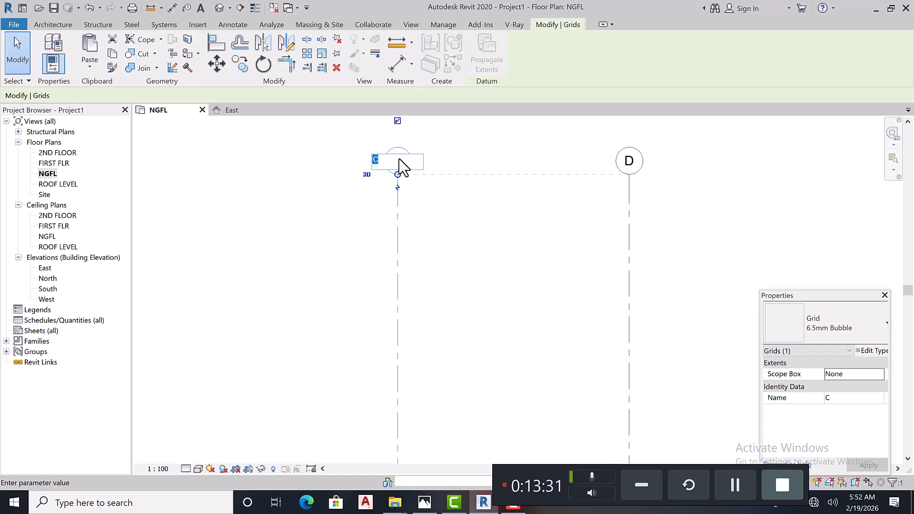
key(Return)
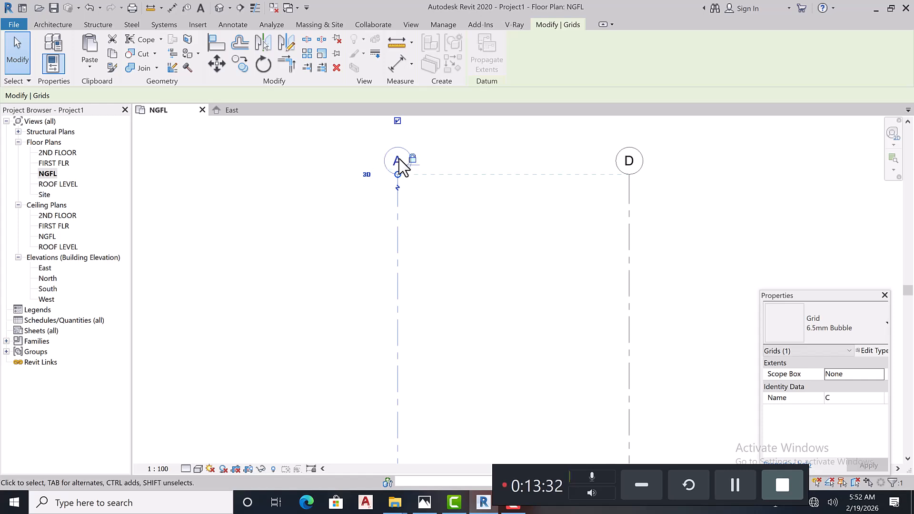
click(631, 167)
click(629, 162)
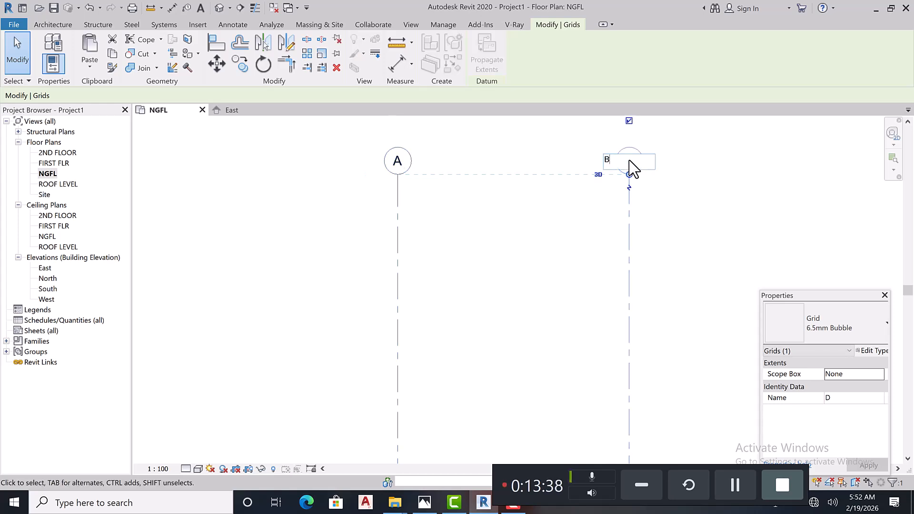
key(Return)
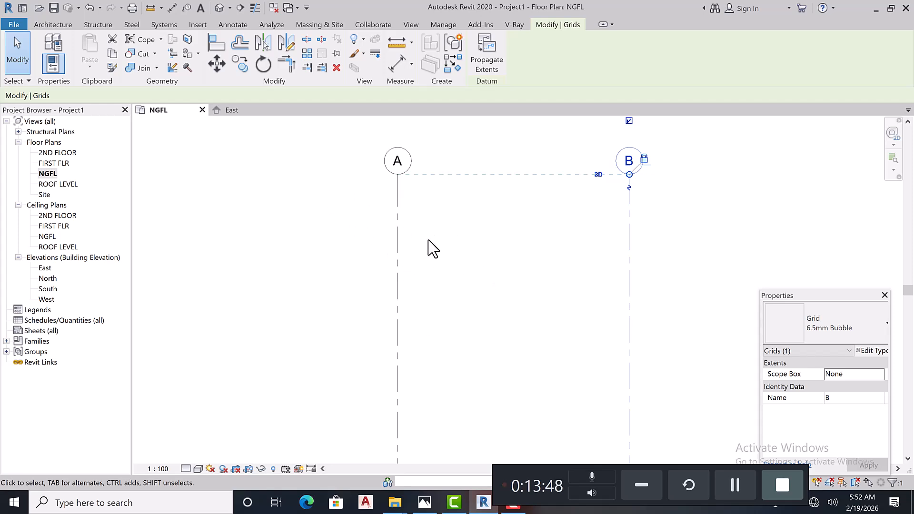
scroll(476, 252, down, 5)
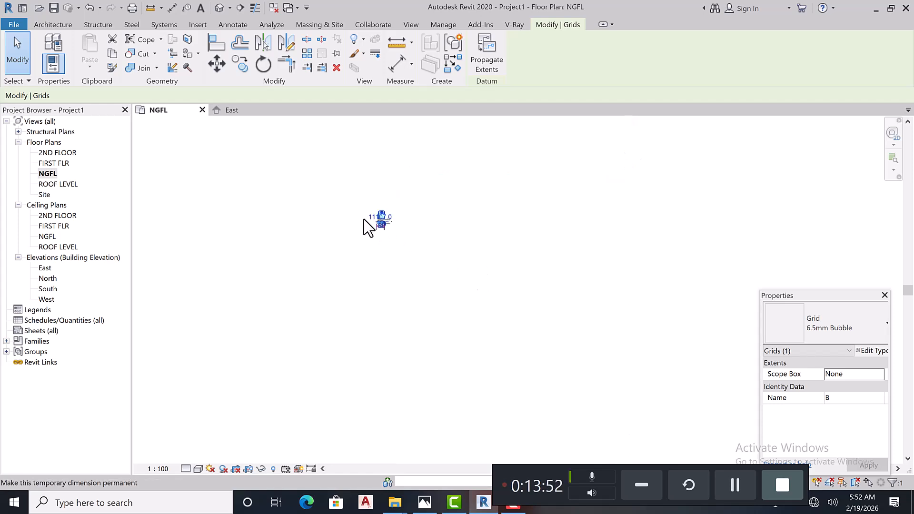
scroll(369, 221, up, 2)
key(Escape)
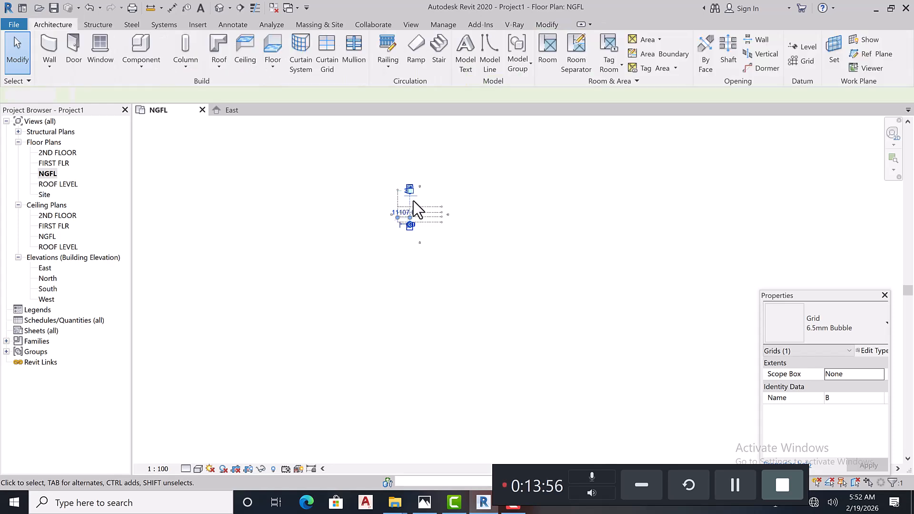
scroll(412, 218, up, 5)
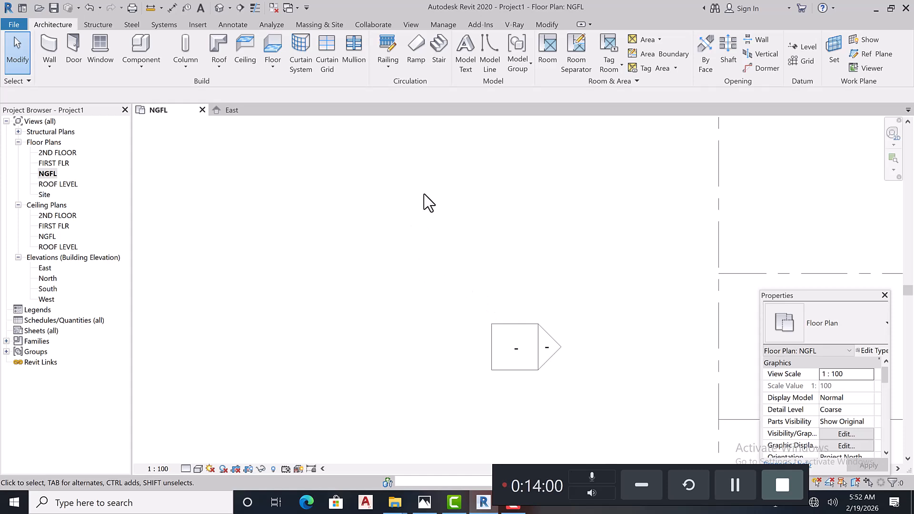
scroll(425, 200, down, 3)
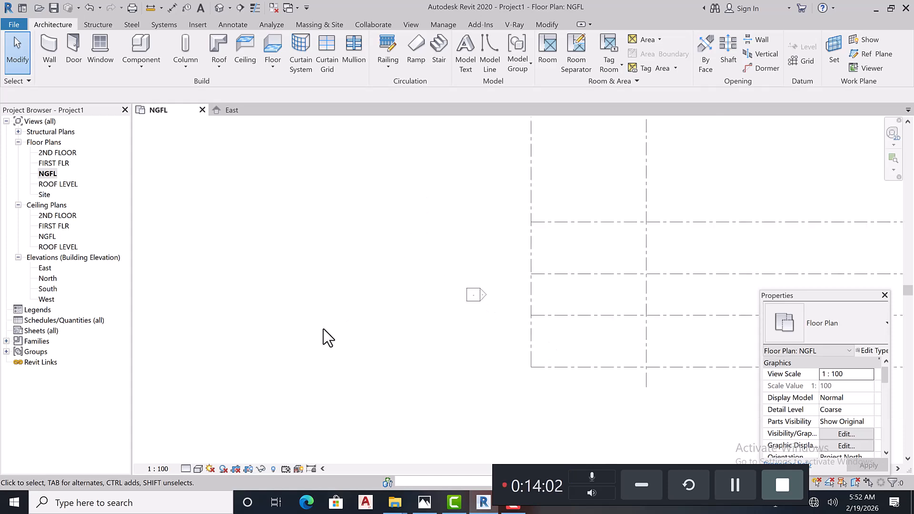
scroll(333, 326, down, 4)
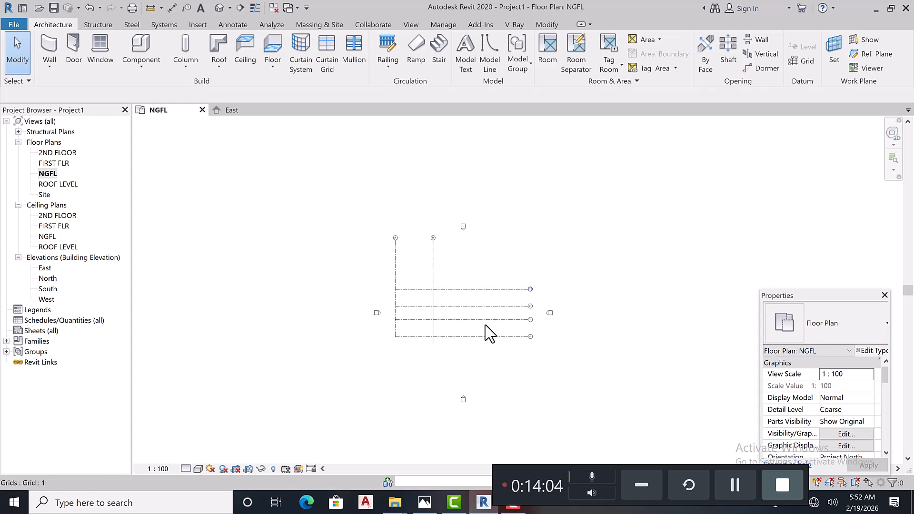
- Draw two vertical grid lines aligned with both ends of grid B, one 5000 mm east of it and another 9000 mm farther east
scroll(464, 321, up, 4)
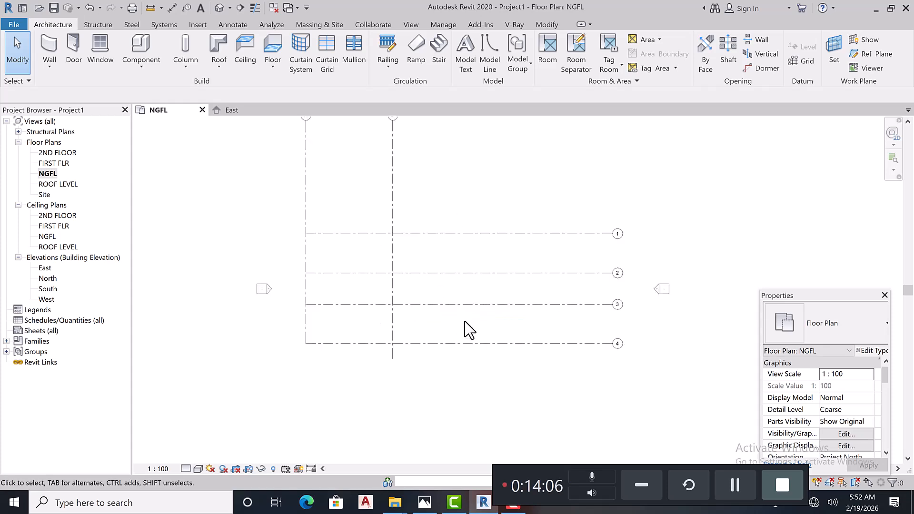
scroll(464, 322, down, 1)
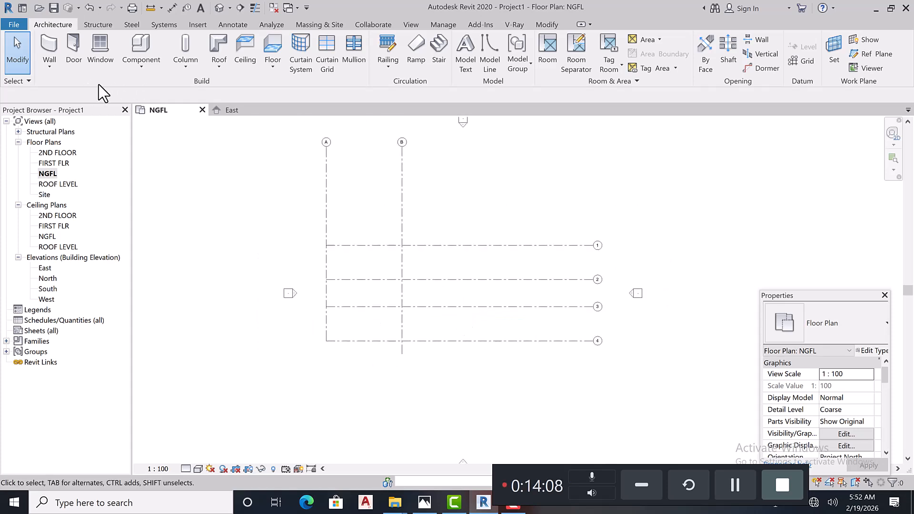
click(801, 64)
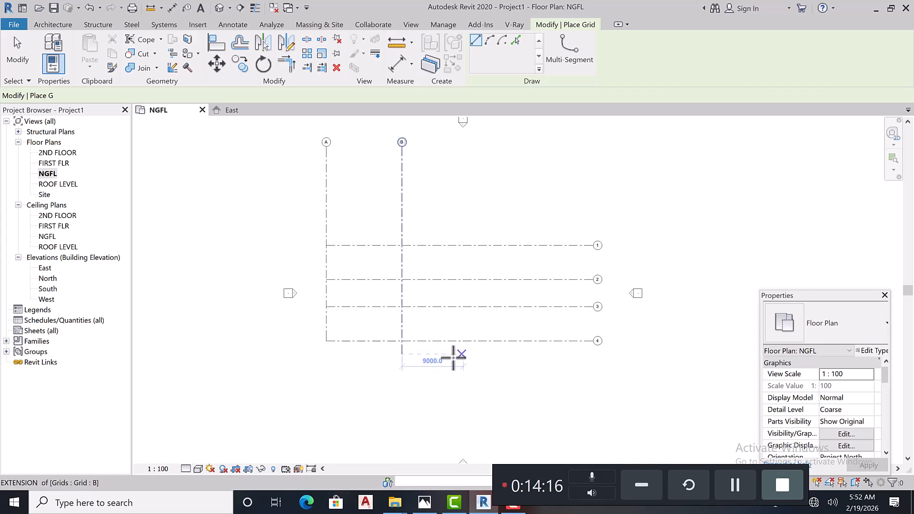
click(437, 357)
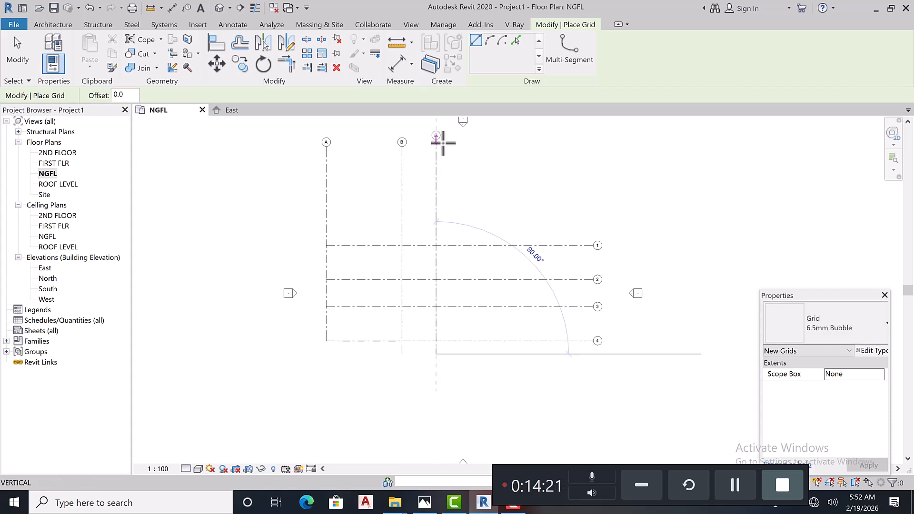
click(441, 148)
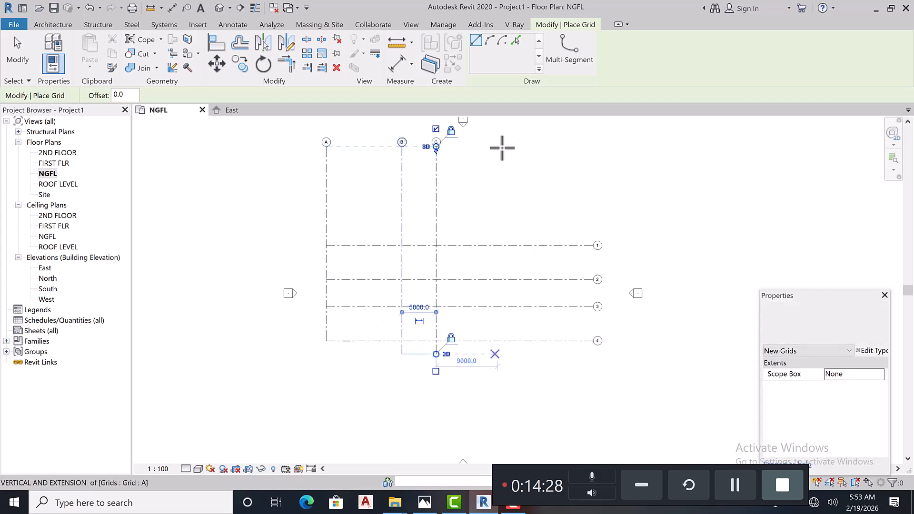
click(498, 147)
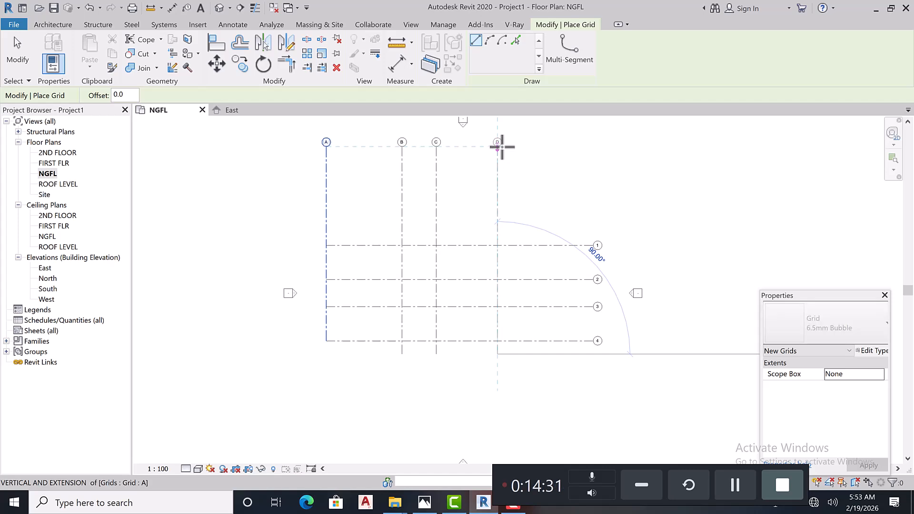
click(501, 147)
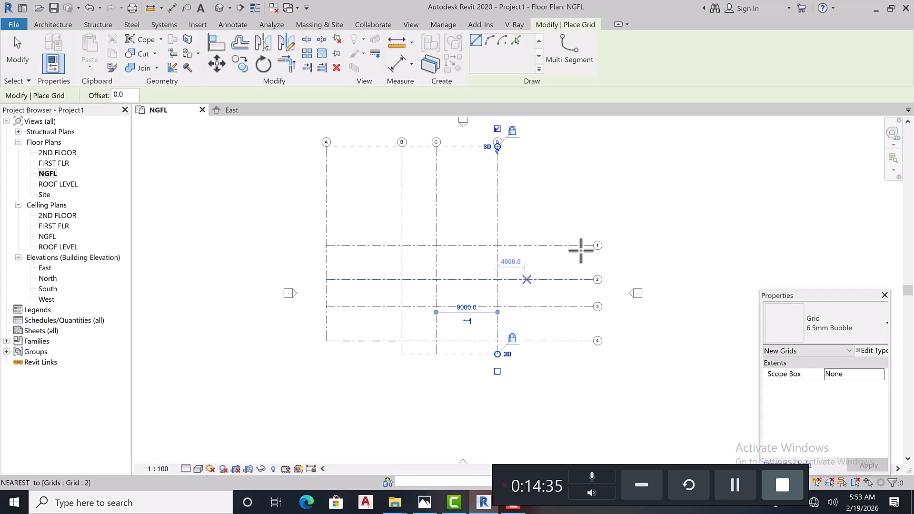
key(Escape)
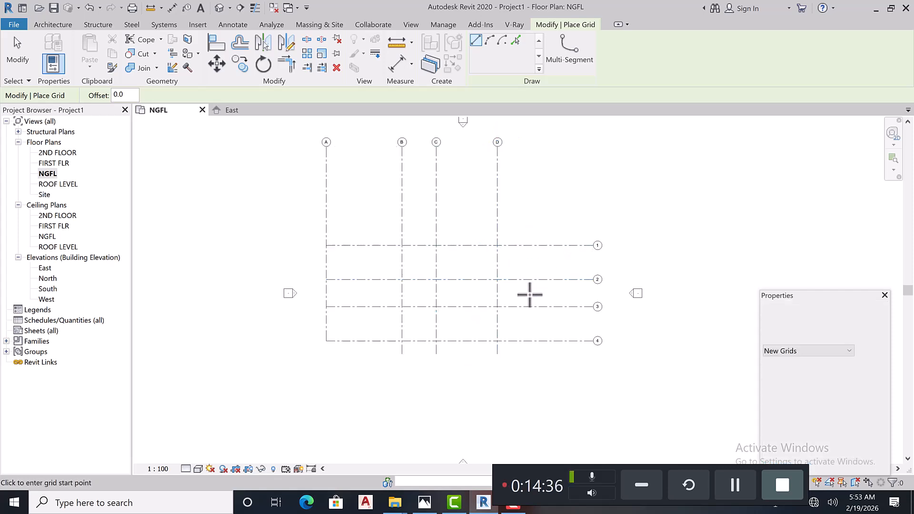
key(Escape)
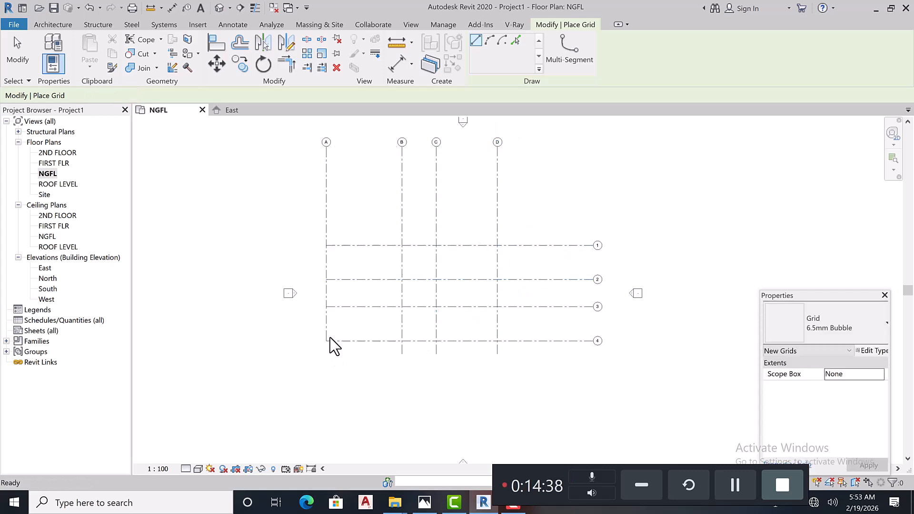
key(Escape)
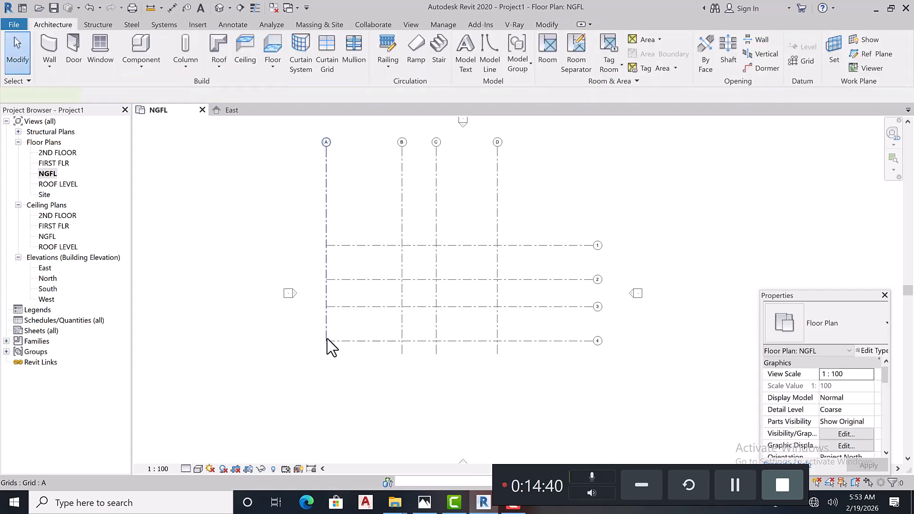
- Extend the south end of grid A below grid 4 to align with the south ends of the other vertical grids
click(326, 349)
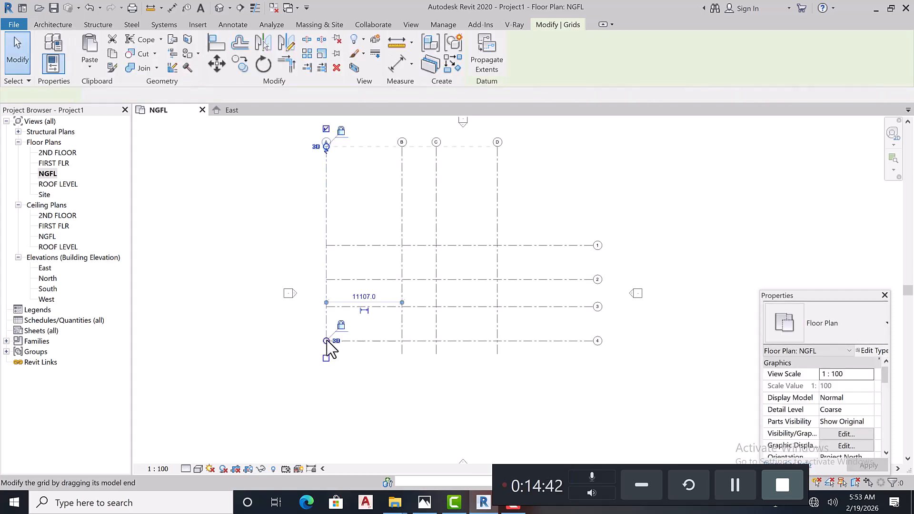
scroll(331, 355, up, 1)
mouse_move(326, 362)
mouse_down()
mouse_move(326, 340)
mouse_move(326, 357)
mouse_up()
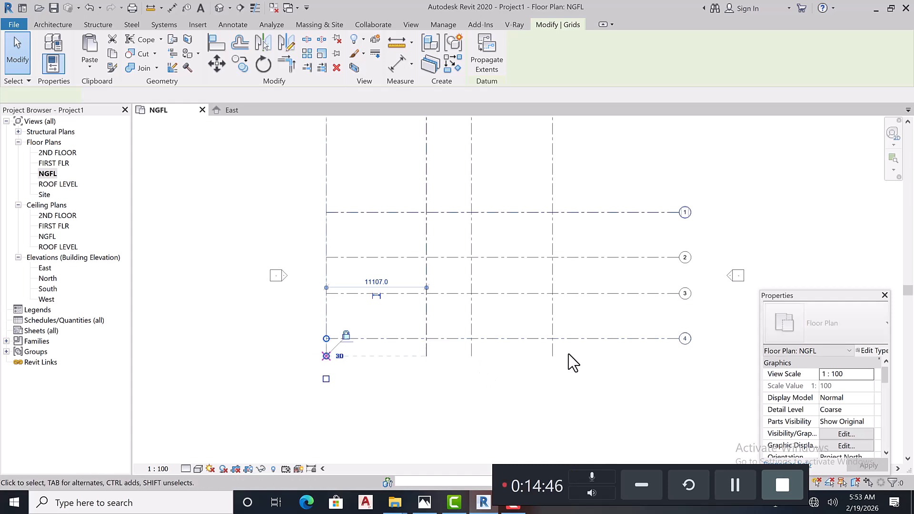
click(487, 383)
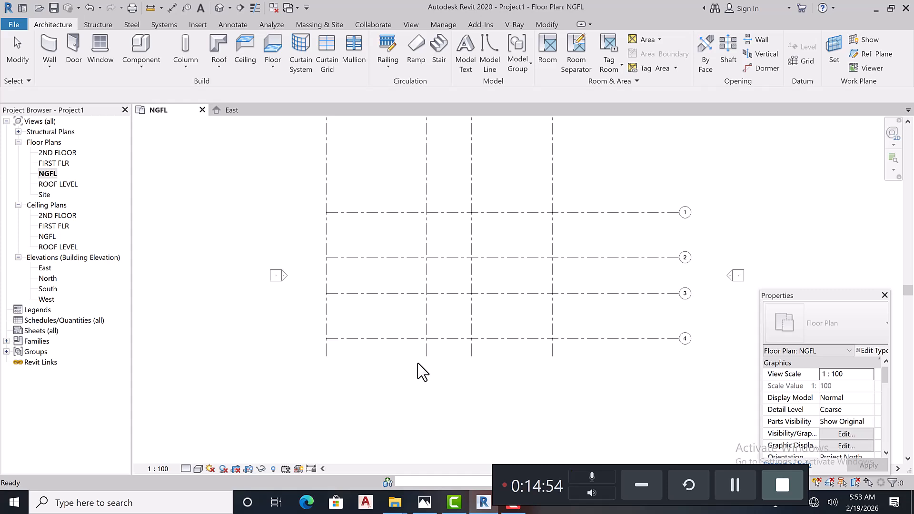
scroll(424, 356, down, 4)
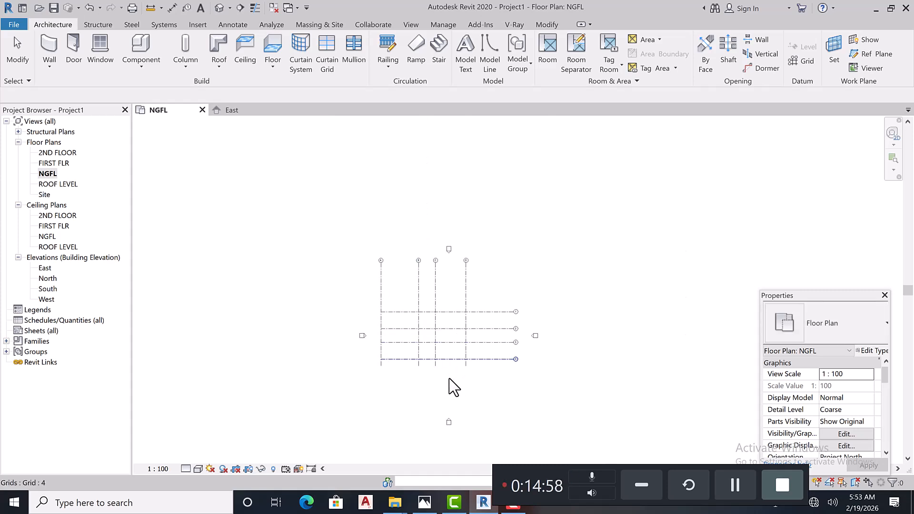
scroll(441, 374, up, 3)
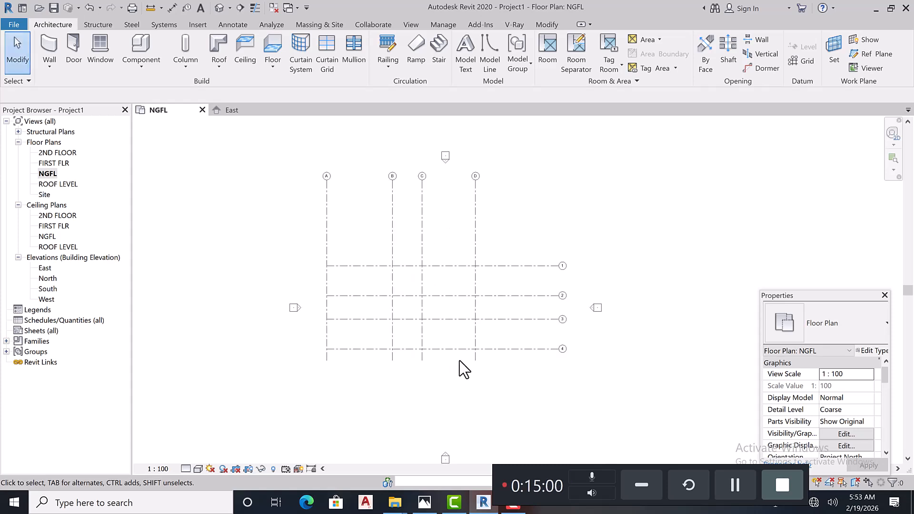